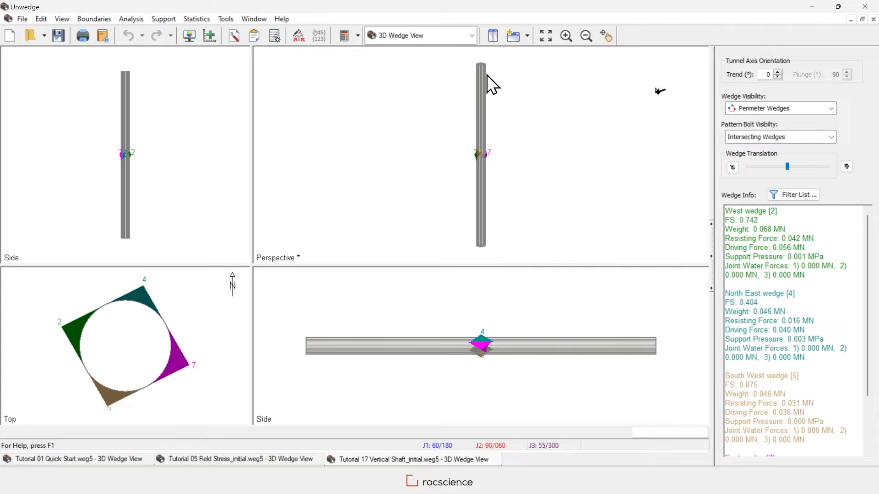
# Switch to the Tutorial 05 Field Stress model in Unwedge.
pyautogui.click(21, 19)
pyautogui.moveTo(130, 164)
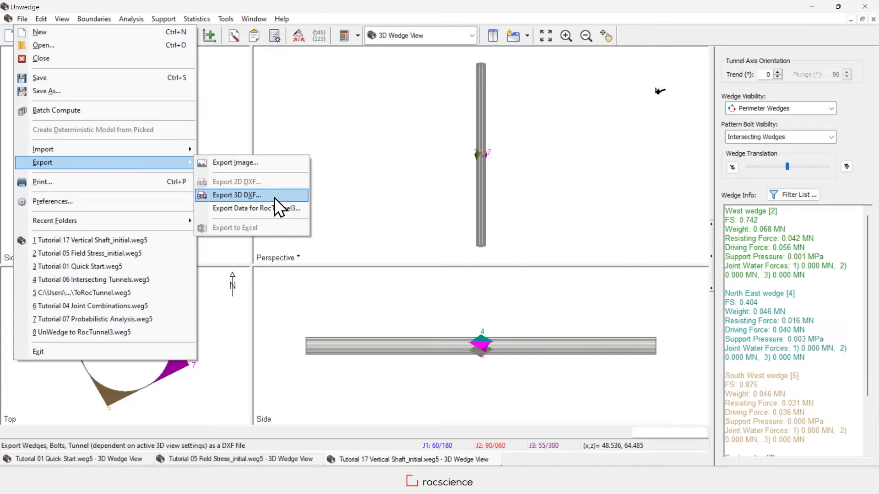
pyautogui.click(257, 460)
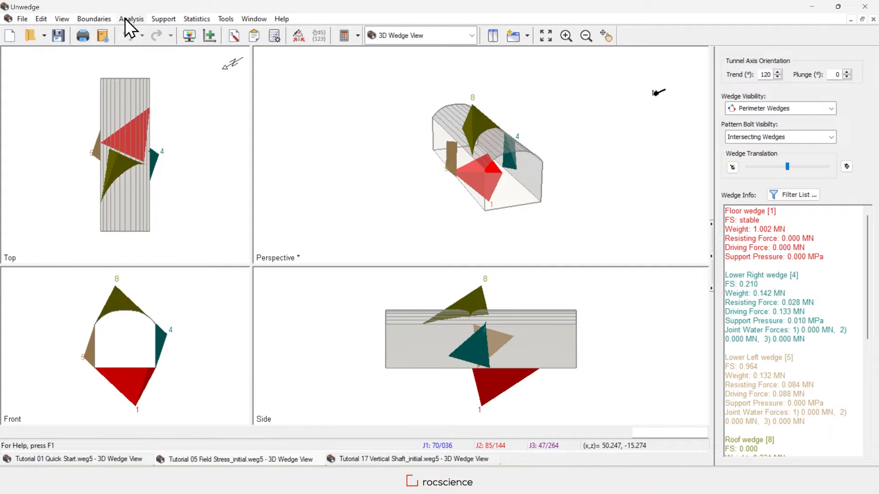
# Show the tunnel's Opening Section view and export it as a 2D DXF.
pyautogui.click(61, 20)
pyautogui.moveTo(106, 31)
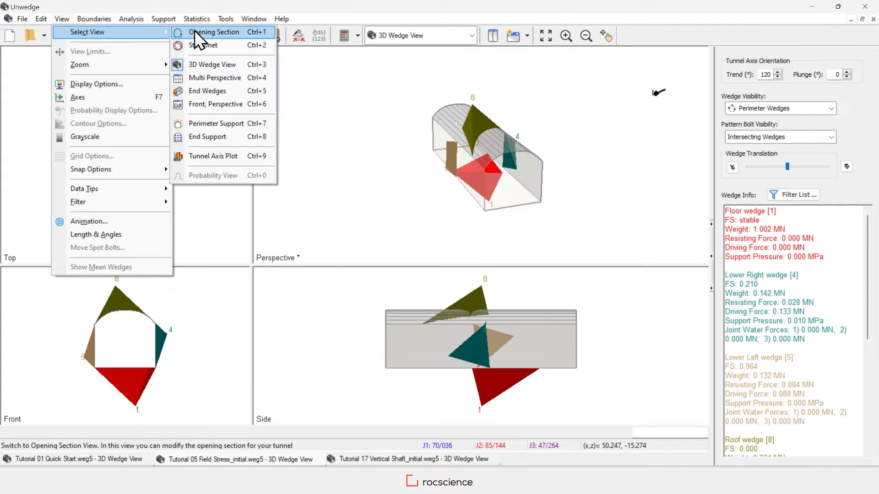
pyautogui.click(236, 30)
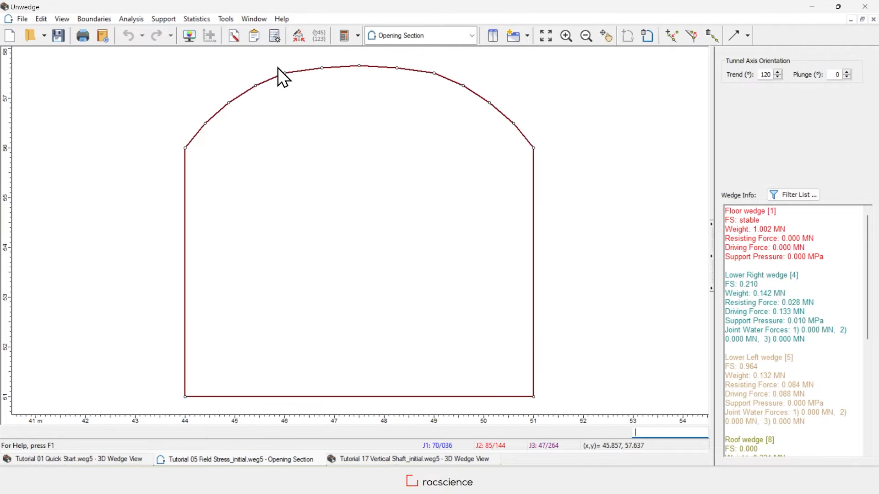
pyautogui.click(22, 18)
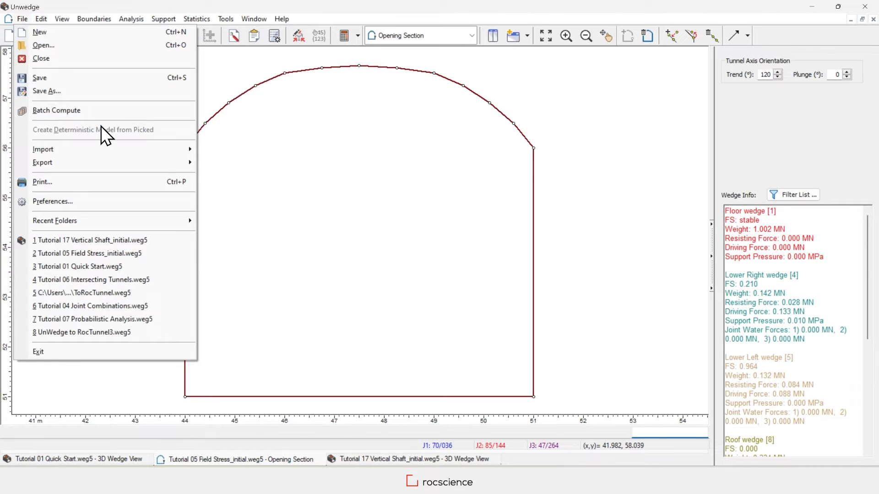
pyautogui.moveTo(154, 164)
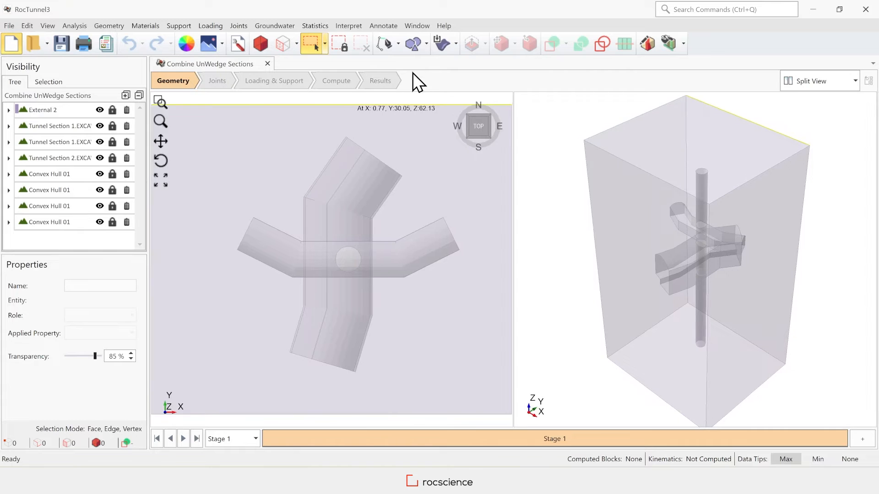
# In a new project, import all geometry from both tunnel-section DXFs and Vertical Shaft.dxf through post-processing.
pyautogui.hotkey('ctrl', 'n')
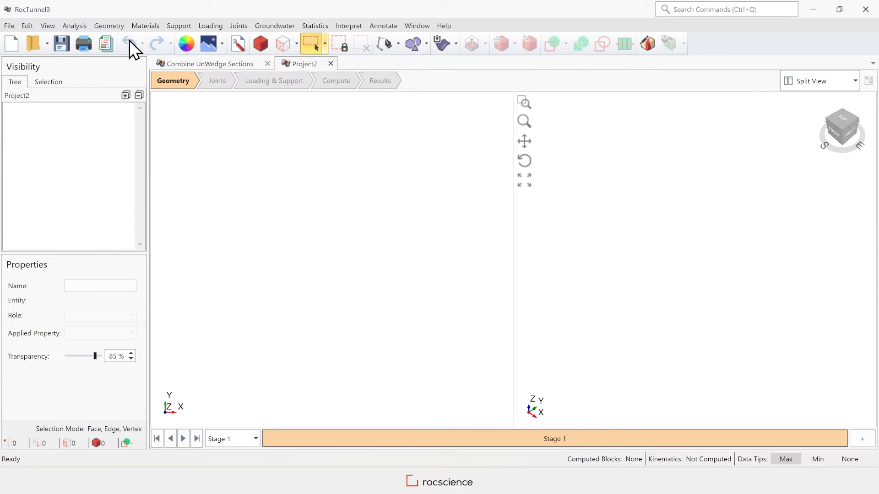
pyautogui.click(111, 25)
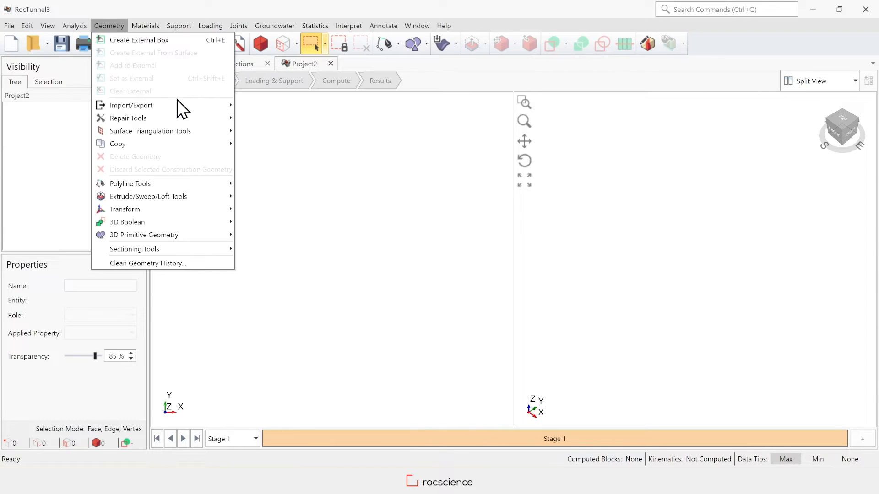
pyautogui.moveTo(186, 108)
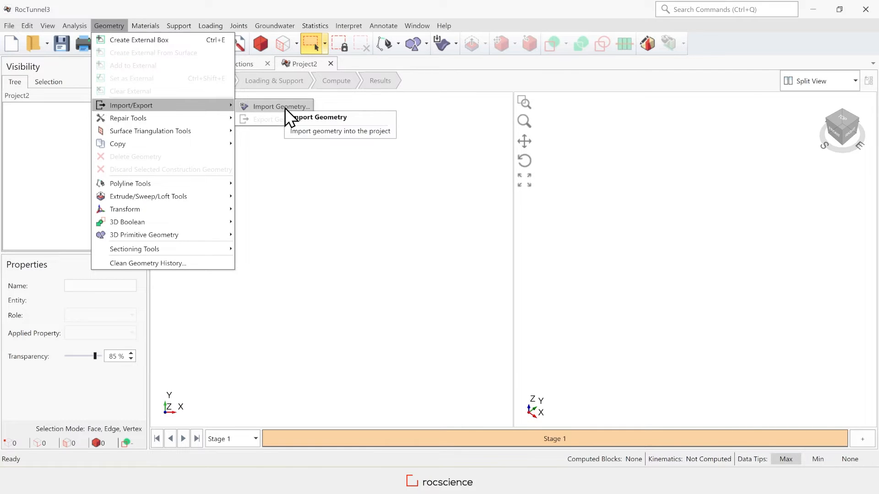
pyautogui.click(285, 108)
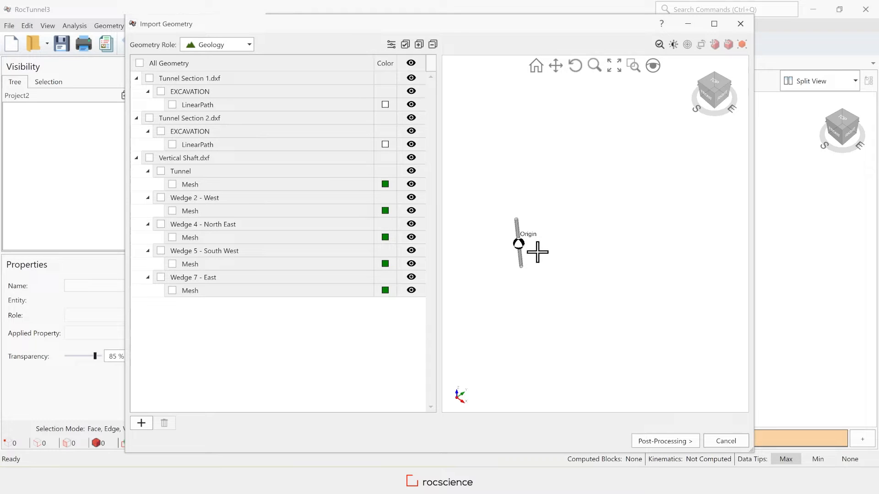
pyautogui.scroll(-1, 494, 222)
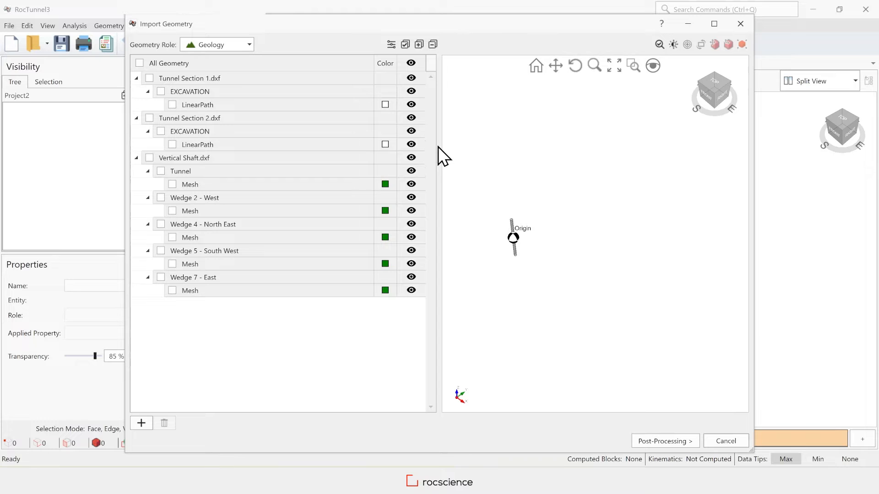
pyautogui.click(139, 63)
pyautogui.click(659, 442)
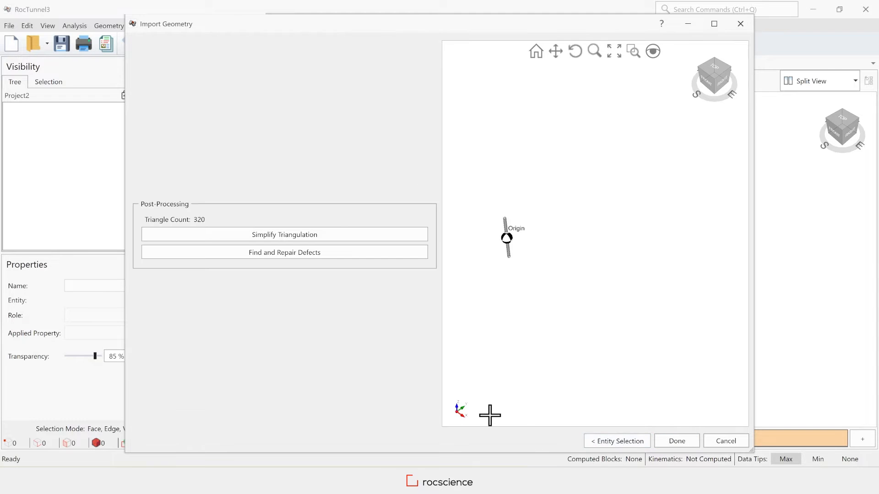
pyautogui.click(681, 441)
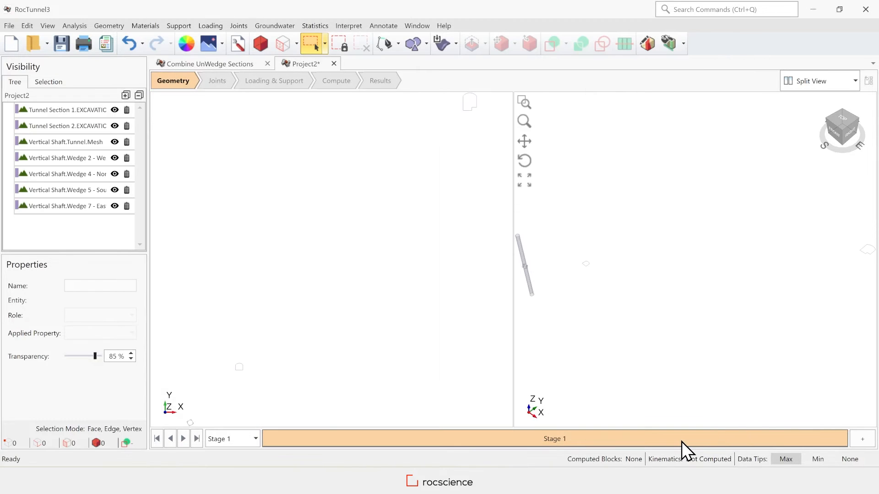
pyautogui.click(89, 109)
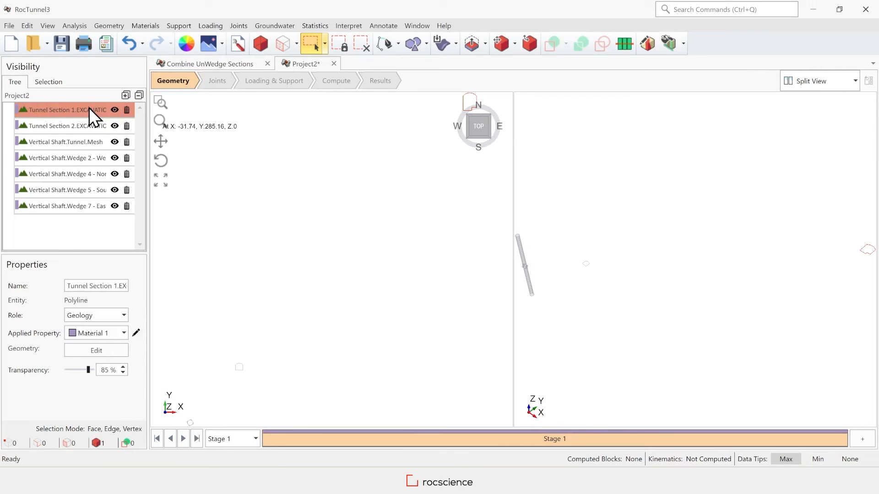
pyautogui.scroll(-1, 571, 288)
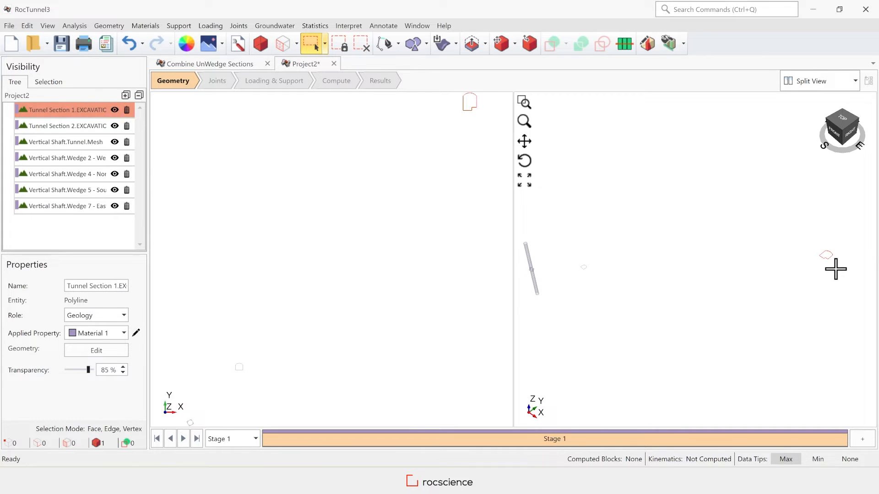
pyautogui.click(73, 125)
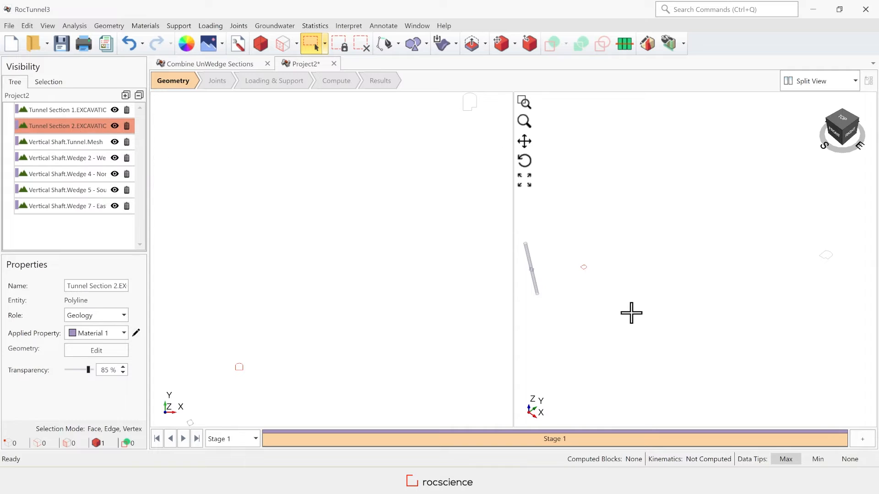
pyautogui.scroll(5, 579, 276)
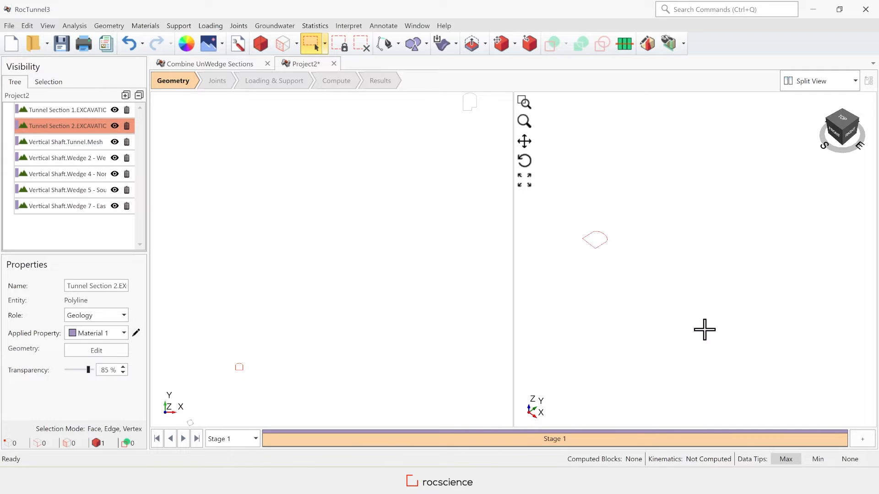
pyautogui.scroll(-4, 704, 329)
pyautogui.click(87, 143)
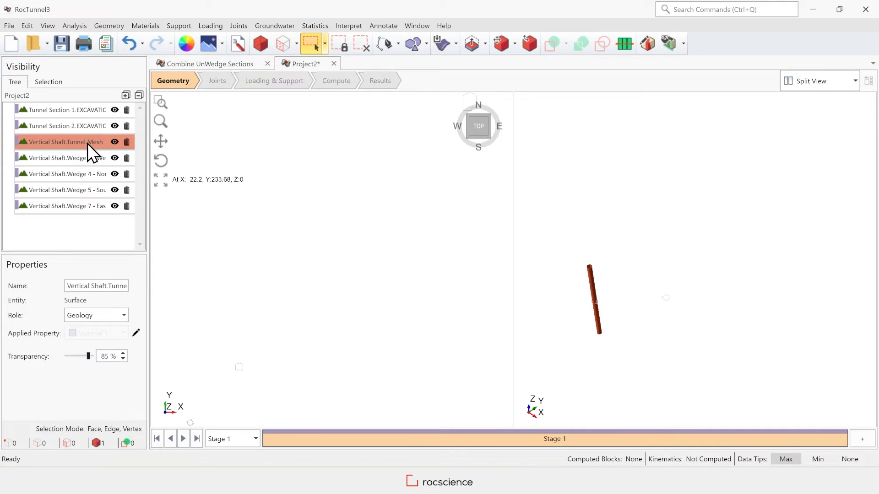
pyautogui.scroll(3, 647, 355)
pyautogui.scroll(-1, 605, 312)
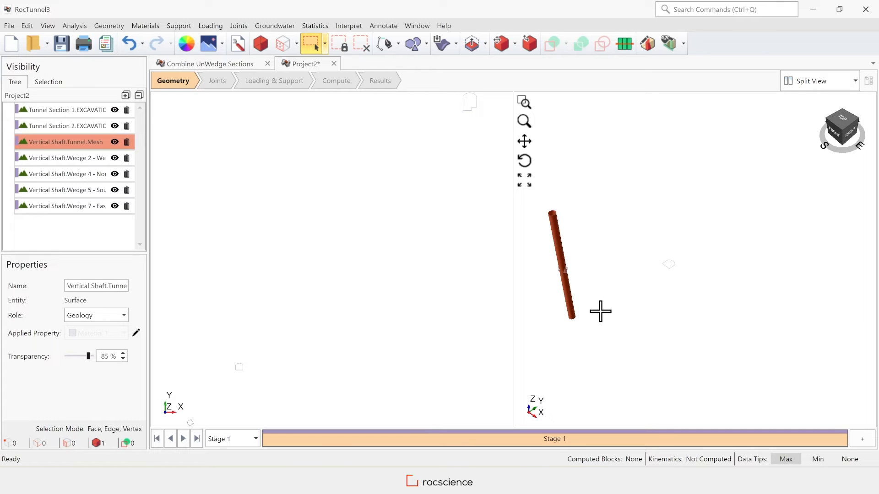
pyautogui.click(78, 157)
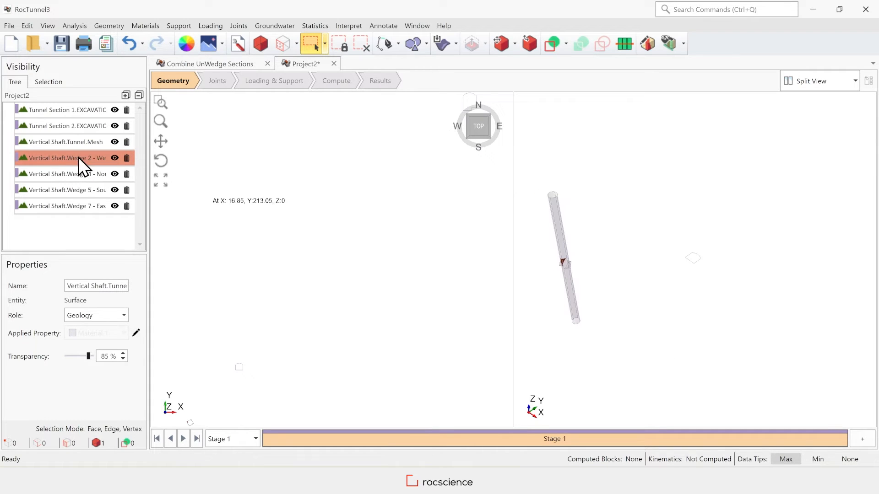
pyautogui.click(81, 176)
pyautogui.click(84, 191)
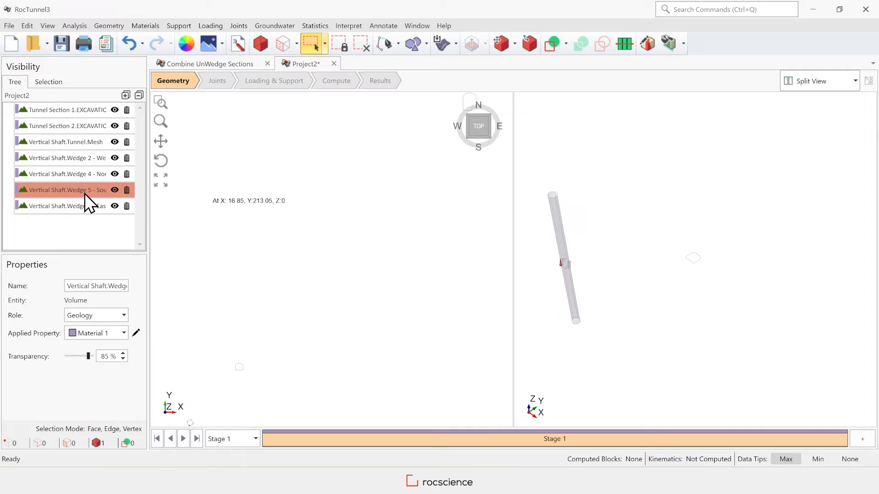
pyautogui.click(87, 206)
pyautogui.scroll(5, 569, 268)
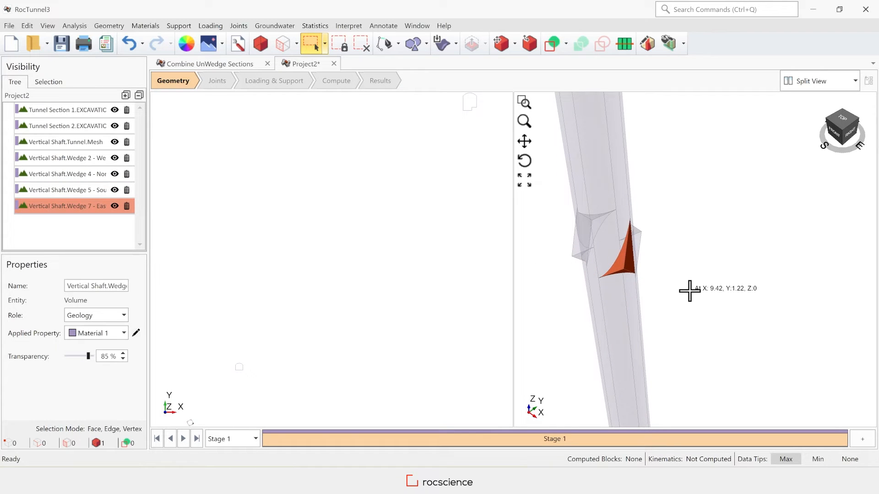
# Set the four shaft wedges' role to Construction and discard them.
pyautogui.click(87, 158)
pyautogui.keyDown('shift'); pyautogui.click(86, 207); pyautogui.keyUp('shift')
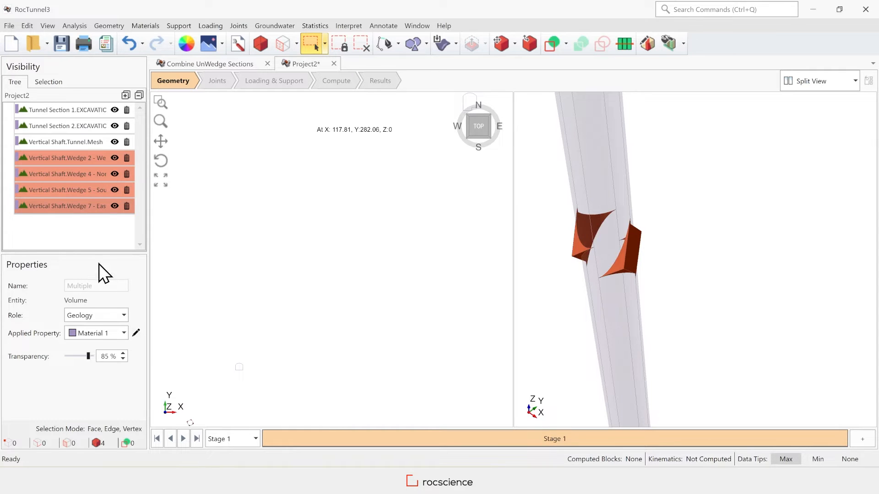
pyautogui.click(102, 316)
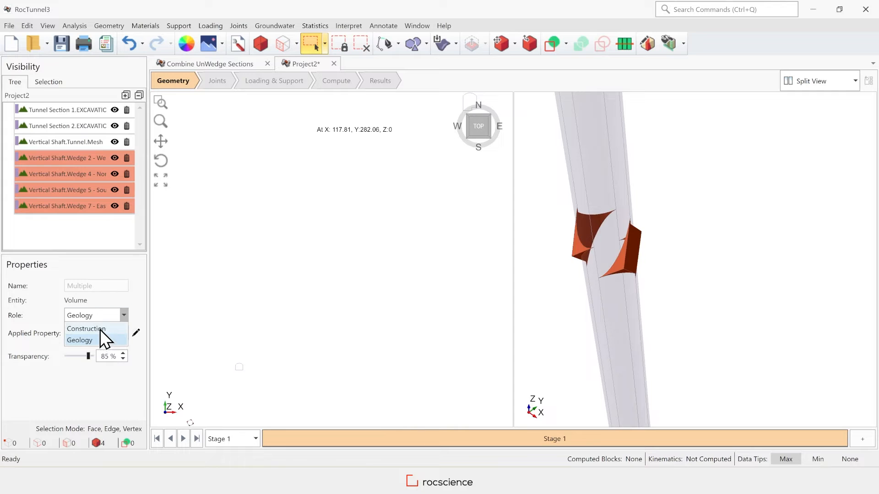
pyautogui.click(99, 330)
pyautogui.click(103, 25)
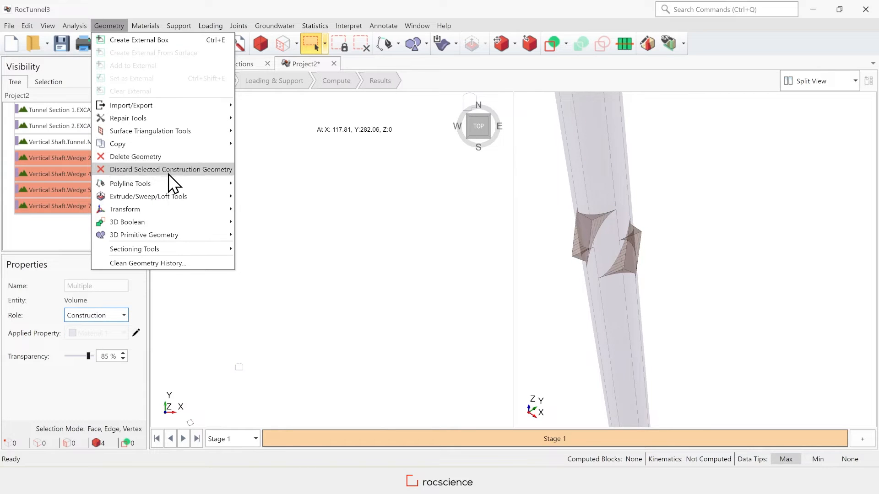
pyautogui.click(183, 171)
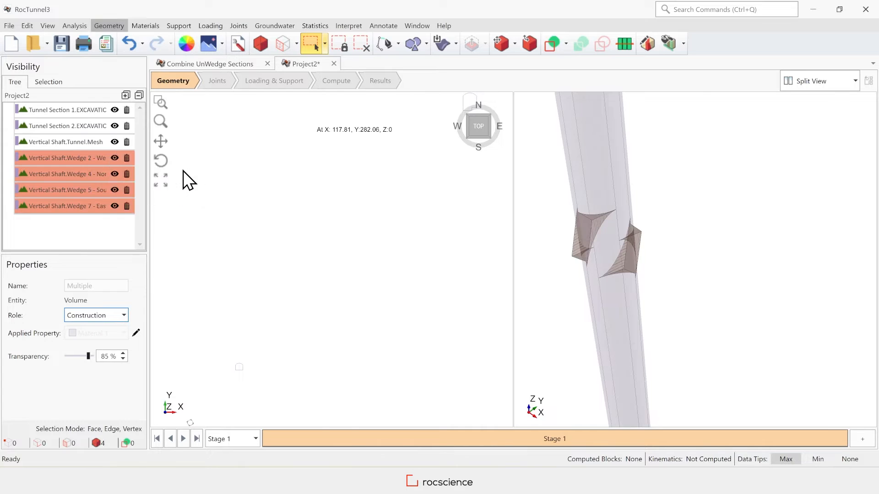
# Select the Vertical Shaft mesh and orbit the view to inspect it.
pyautogui.click(64, 142)
pyautogui.scroll(-2, 642, 254)
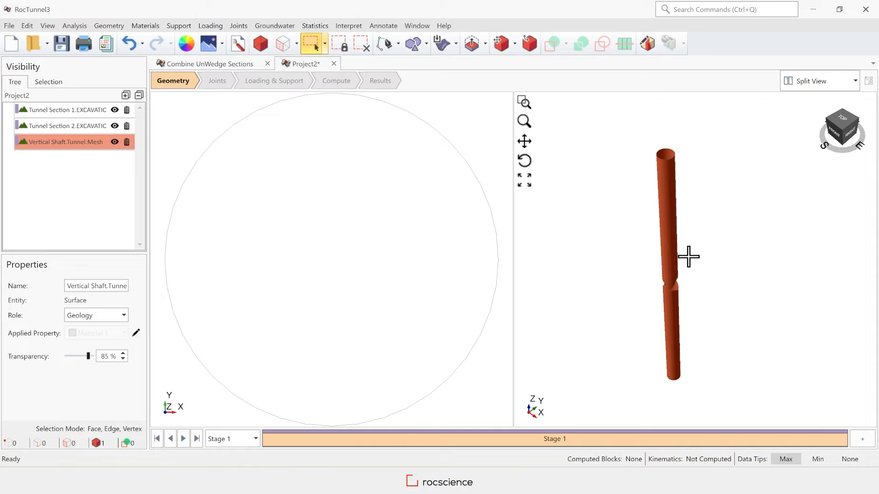
pyautogui.moveTo(839, 131); pyautogui.dragTo(829, 129)
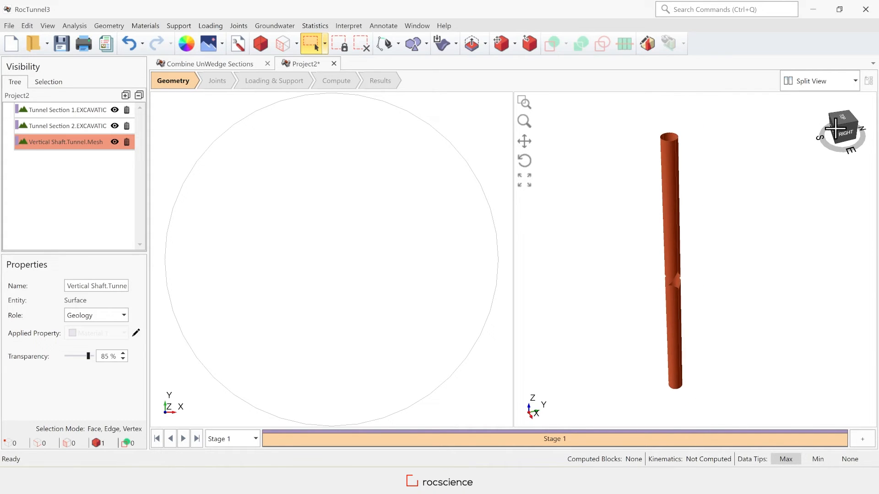
# Create a Convex Hull 01 volume around the vertical shaft.
pyautogui.click(110, 27)
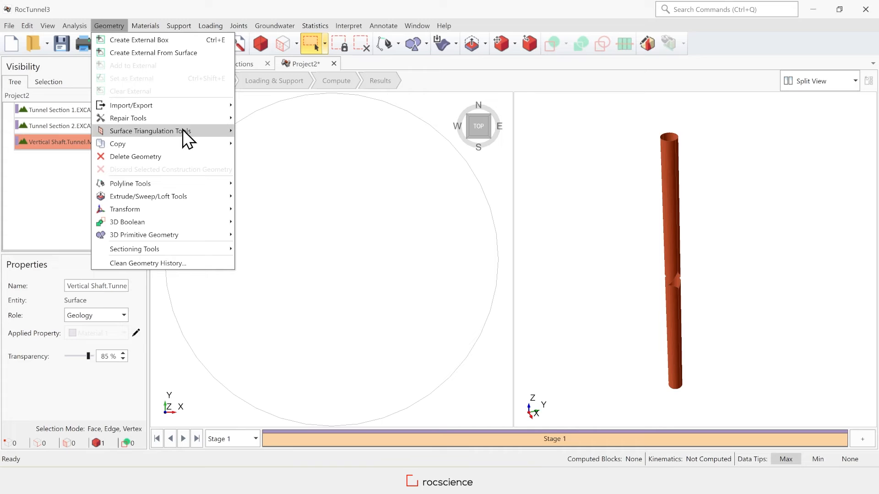
pyautogui.moveTo(189, 131)
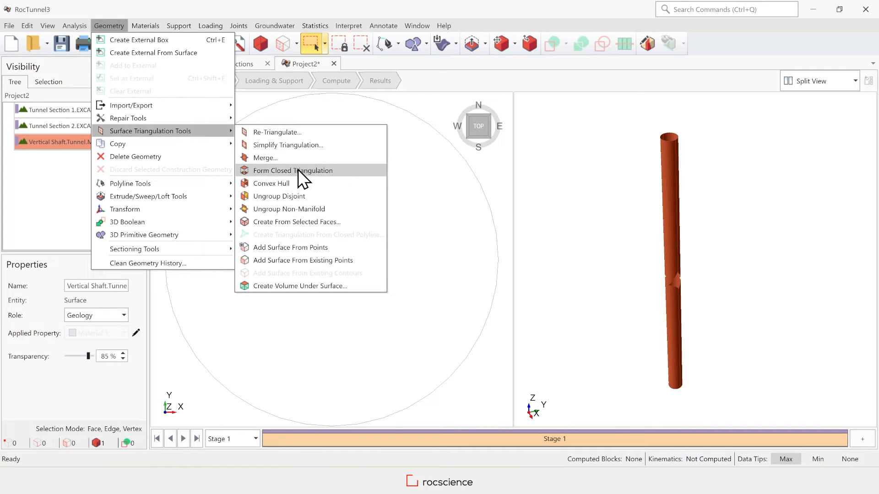
pyautogui.click(333, 184)
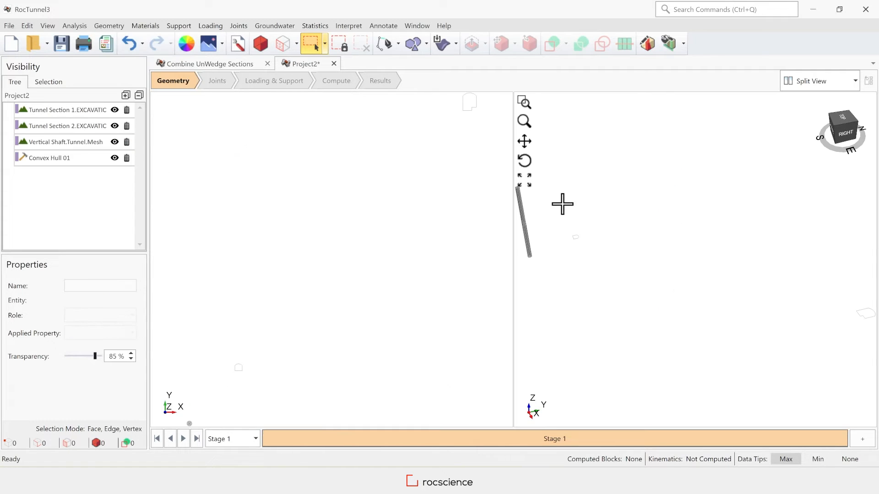
pyautogui.click(68, 164)
# Set the Vertical Shaft.Tunnel.Mesh role to Construction.
pyautogui.scroll(3, 568, 266)
pyautogui.click(68, 142)
pyautogui.click(98, 316)
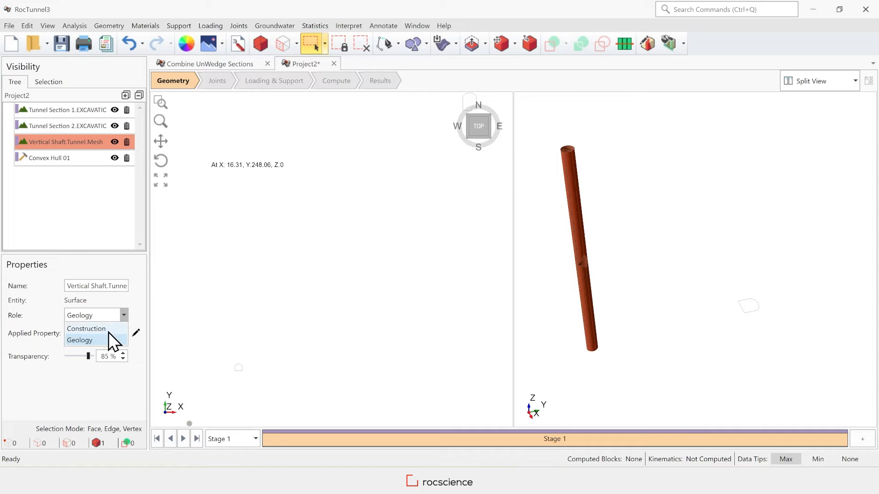
pyautogui.click(109, 331)
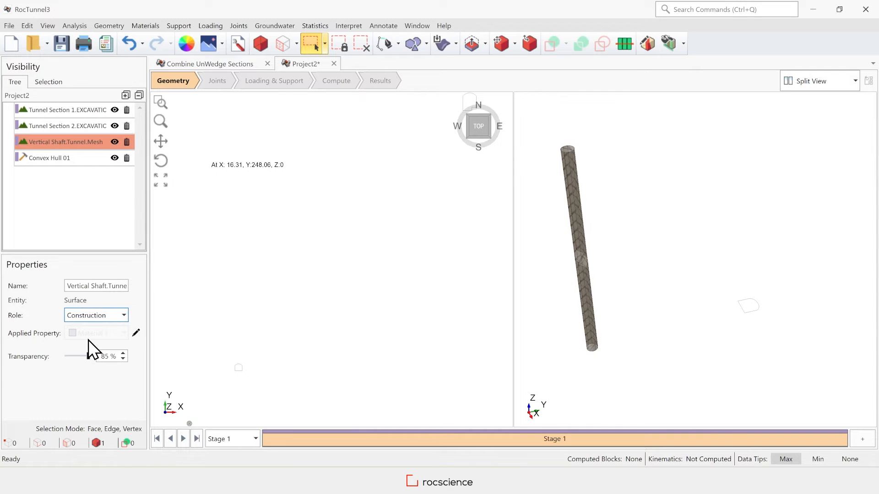
# Discard the shaft mesh construction geometry and give Convex Hull 01 the Geology role.
pyautogui.click(106, 26)
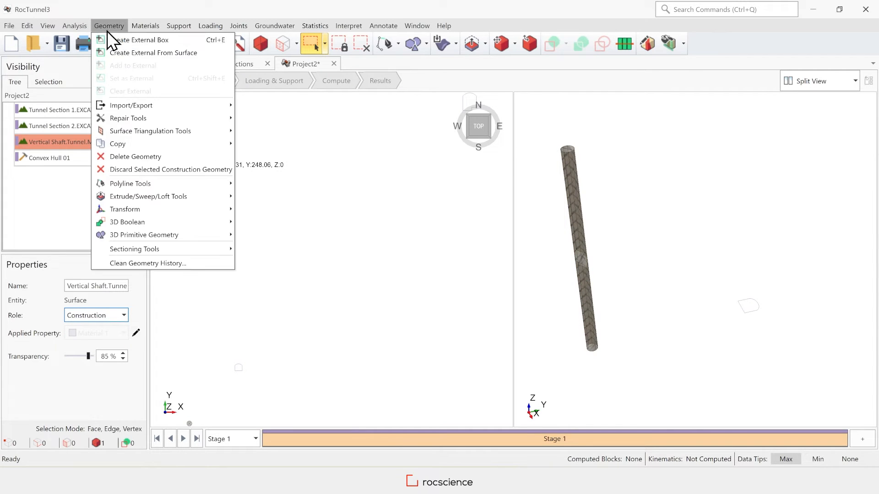
pyautogui.click(181, 169)
pyautogui.click(96, 143)
pyautogui.click(88, 319)
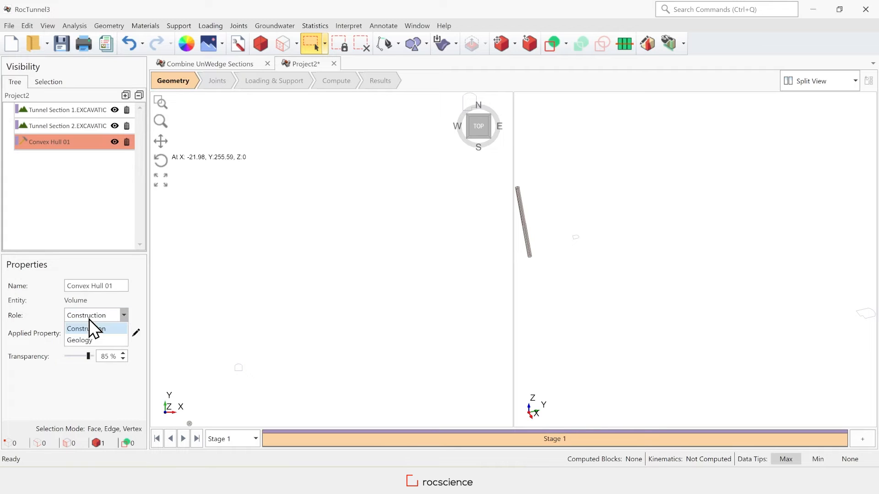
pyautogui.click(89, 340)
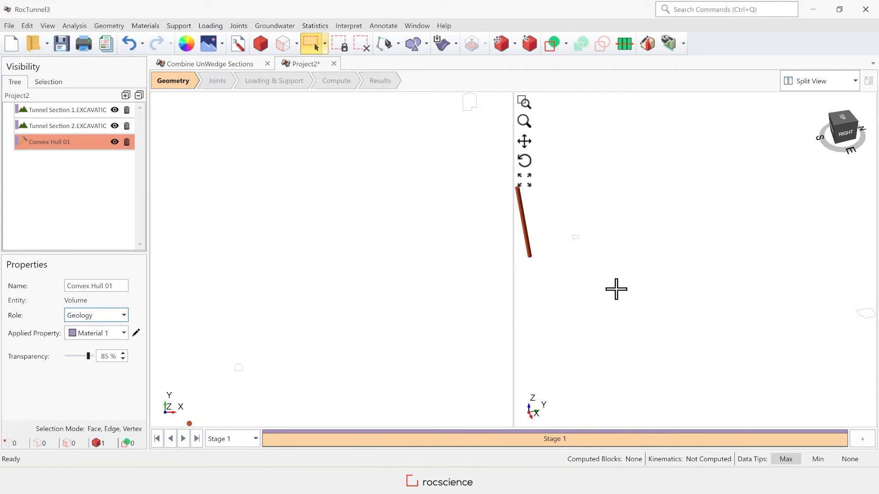
pyautogui.click(603, 281)
pyautogui.scroll(-2, 604, 275)
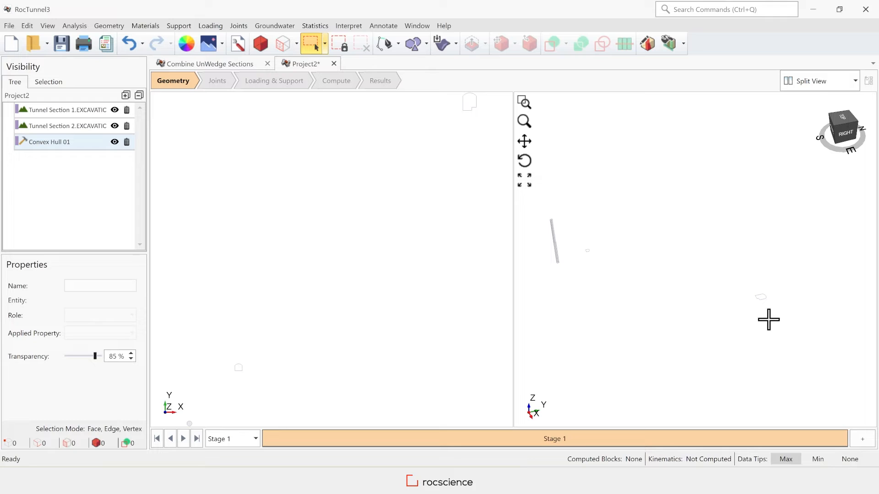
pyautogui.scroll(-2, 774, 319)
pyautogui.scroll(2, 611, 270)
pyautogui.scroll(-1, 578, 261)
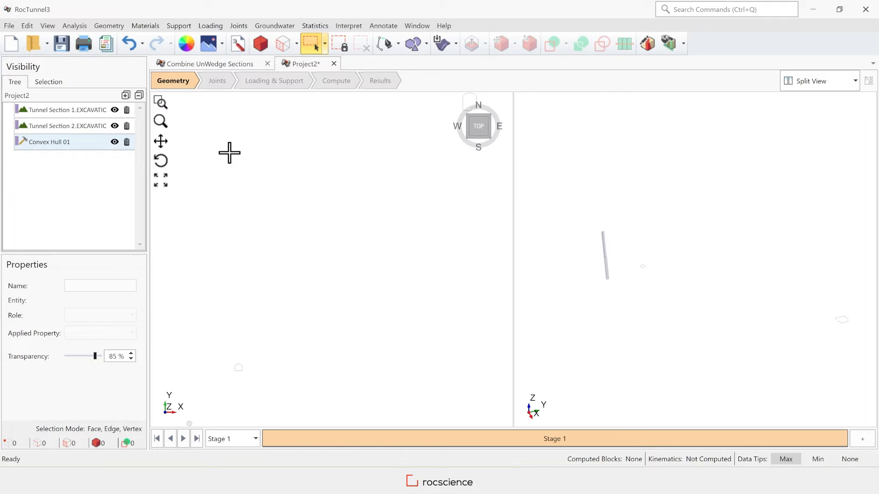
# Start a polyline on the XY plane with its origin Z set to 5.
pyautogui.click(109, 26)
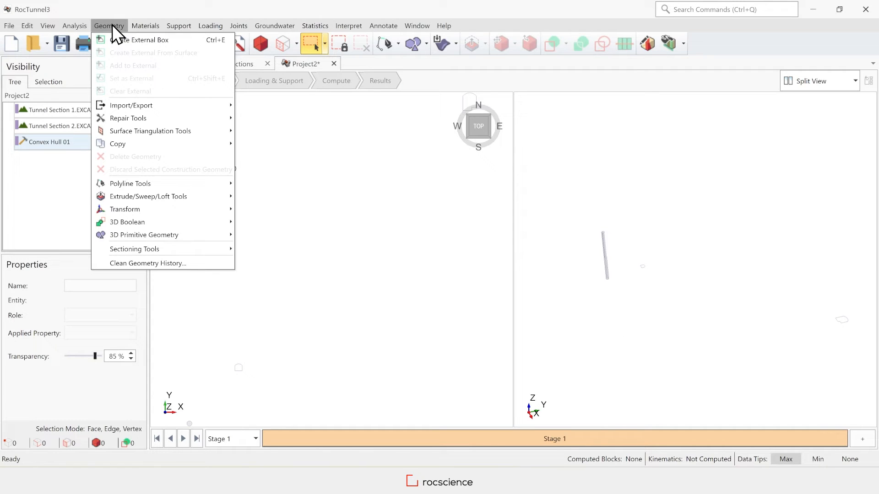
pyautogui.moveTo(171, 183)
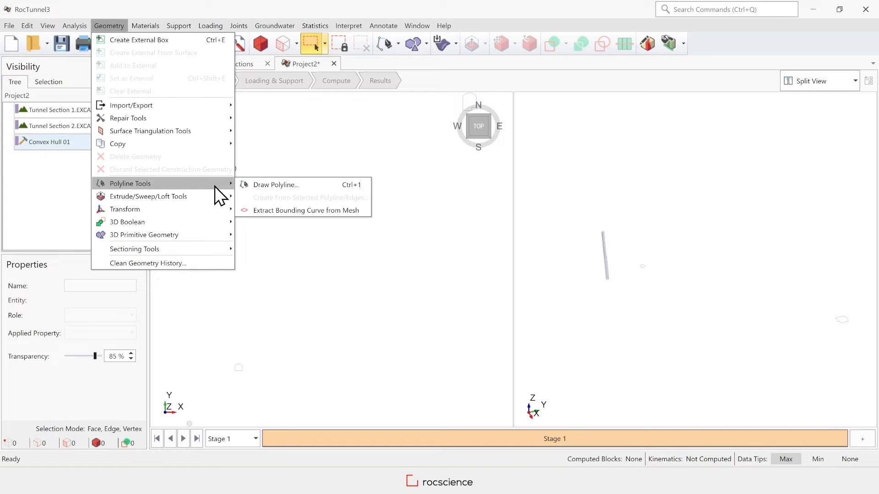
pyautogui.click(303, 186)
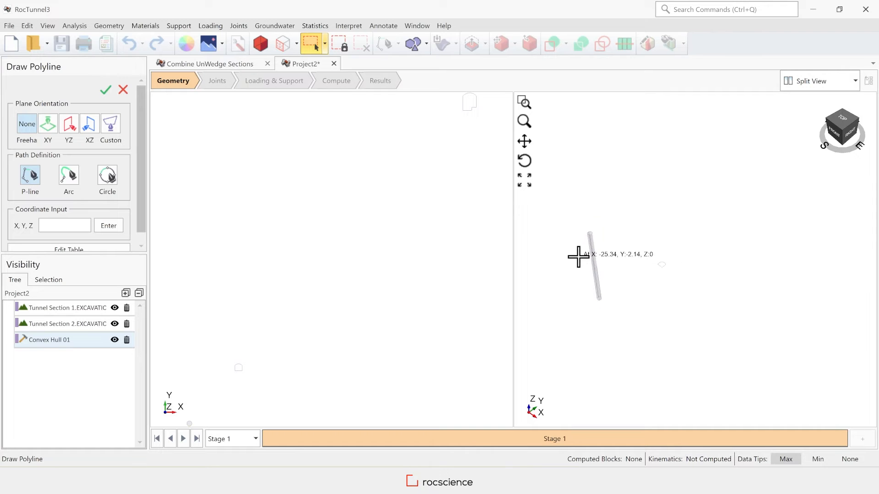
pyautogui.scroll(3, 578, 260)
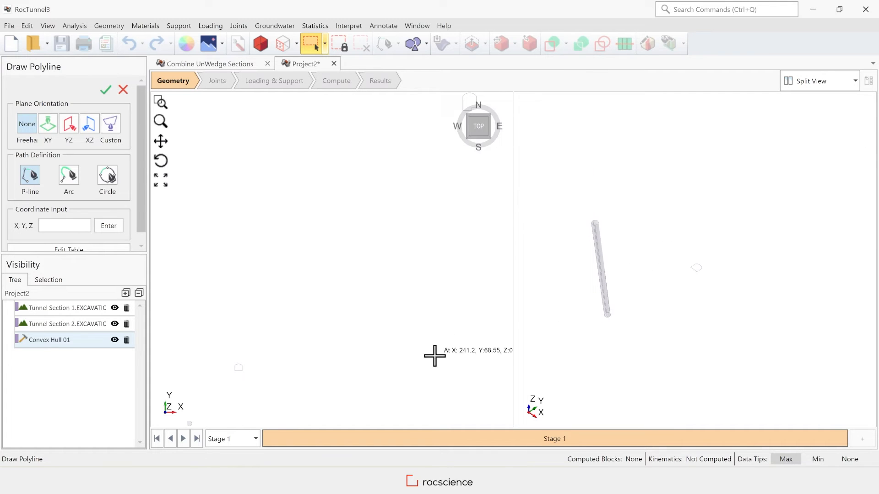
pyautogui.click(50, 124)
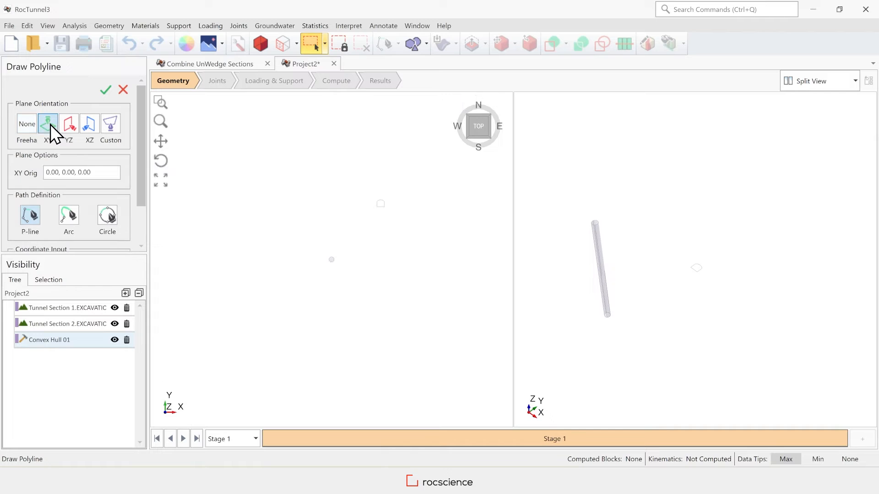
pyautogui.click(100, 173)
pyautogui.press('BackSpace')
pyautogui.press('BackSpace')
pyautogui.press('BackSpace')
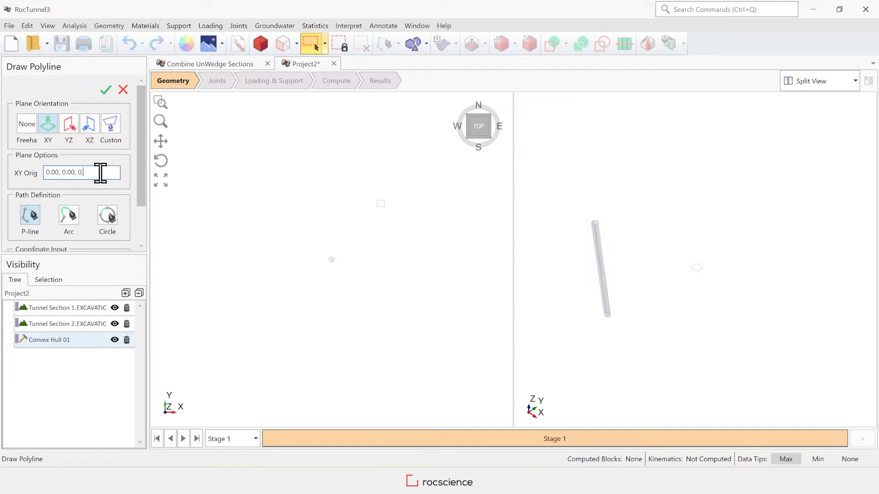
pyautogui.press('BackSpace')
pyautogui.write('5')
pyautogui.moveTo(144, 122); pyautogui.dragTo(142, 171)
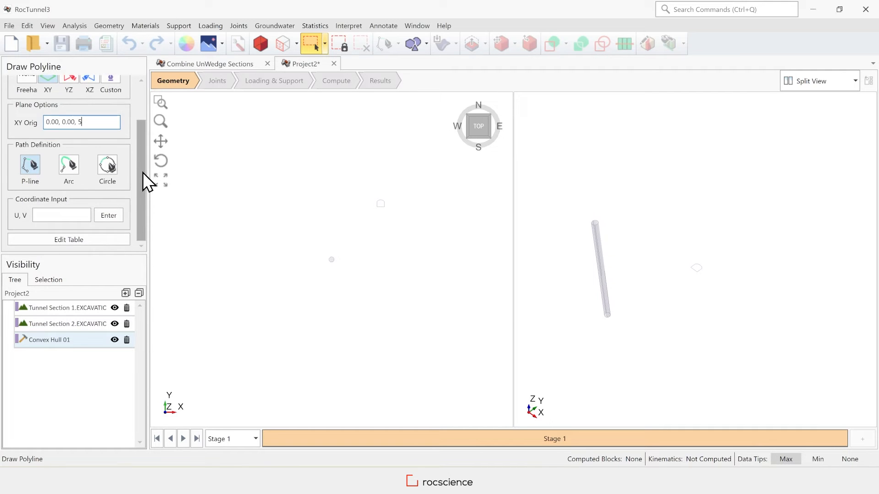
# Paste four U,V points (-5,-20 to 5,20) into the coordinate table and finish the polyline.
pyautogui.click(89, 240)
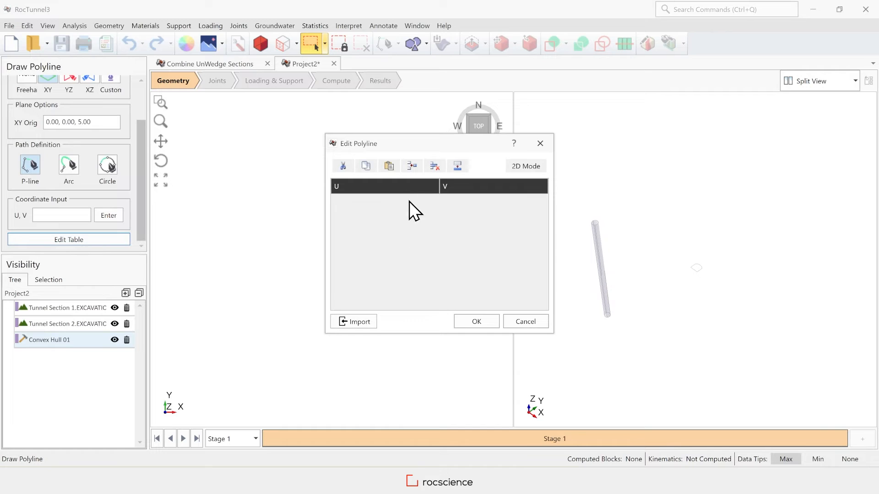
pyautogui.click(457, 166)
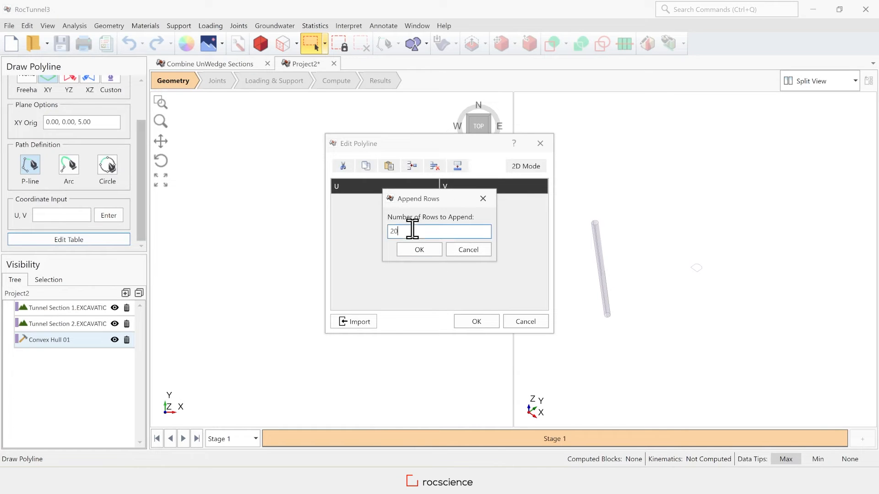
pyautogui.write('4')
pyautogui.click(419, 250)
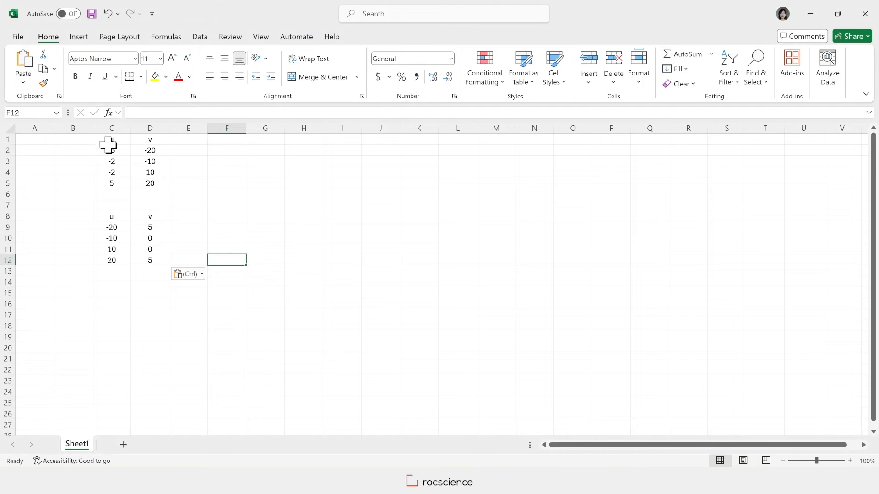
pyautogui.moveTo(108, 146); pyautogui.dragTo(153, 183)
pyautogui.hotkey('ctrl', 'c')
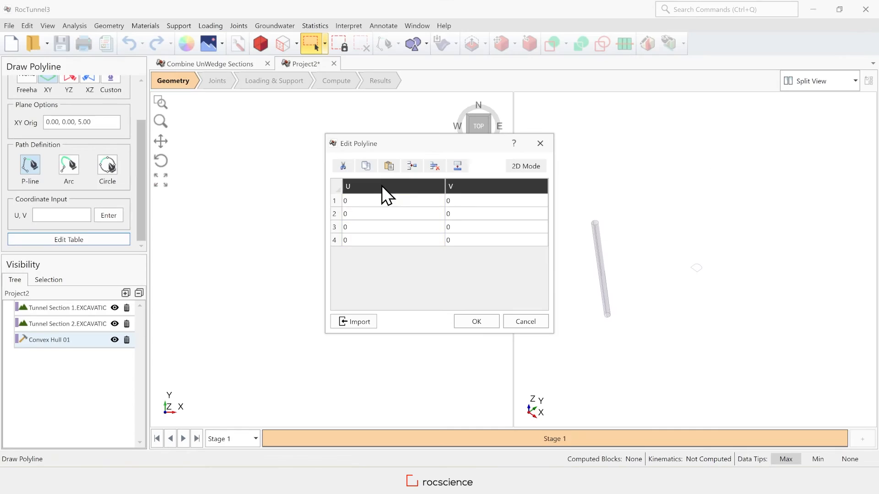
pyautogui.hotkey('ctrl', 'v')
pyautogui.click(476, 322)
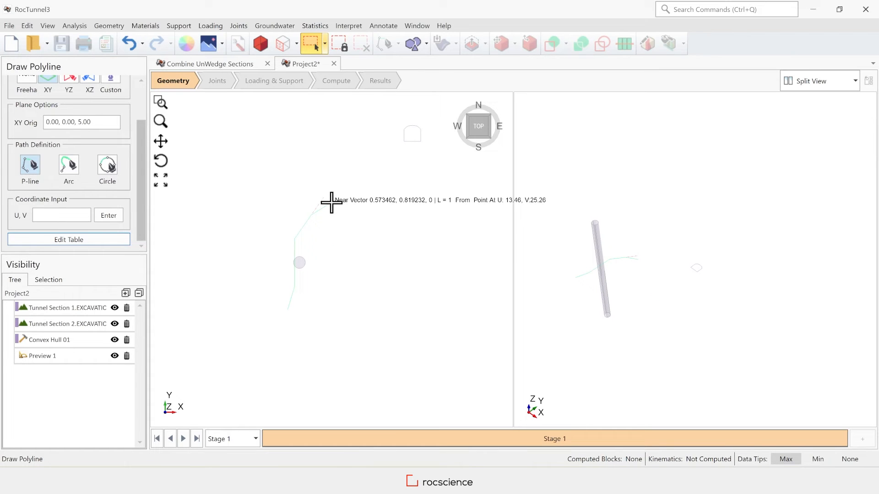
pyautogui.rightClick(331, 202)
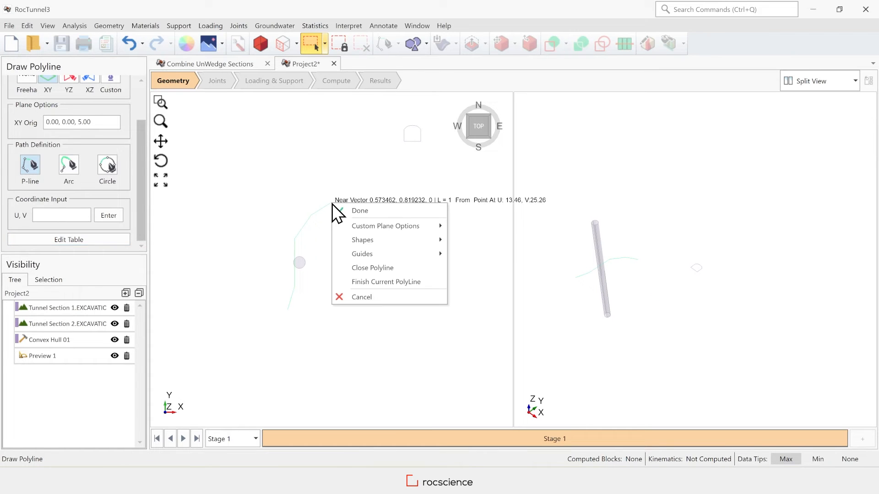
pyautogui.click(359, 211)
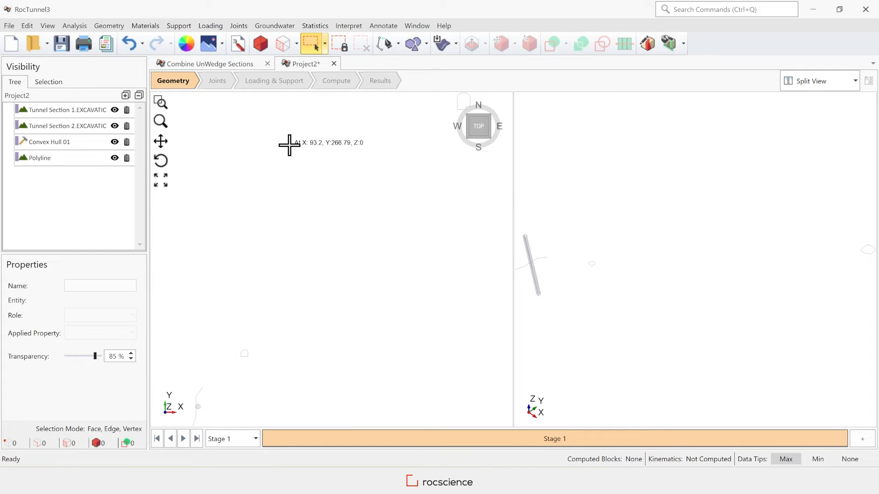
# Start a second polyline on the XY plane with its origin Z set to 20.
pyautogui.click(109, 25)
pyautogui.moveTo(219, 185)
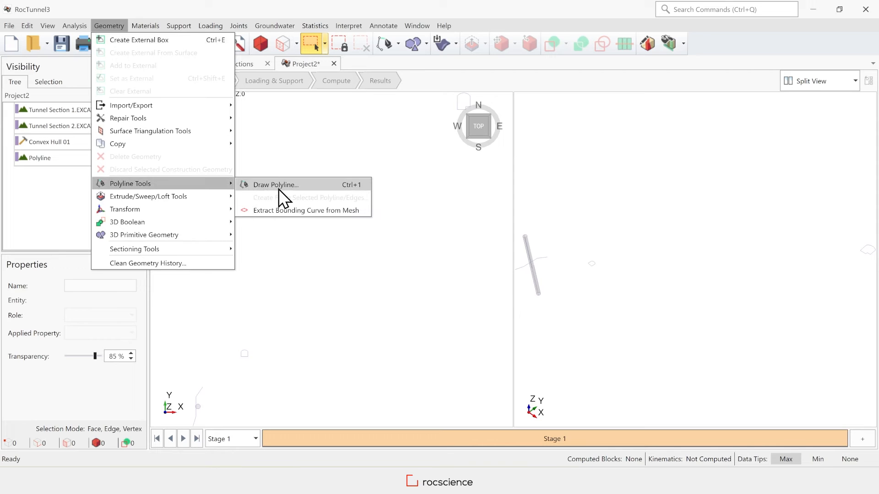
pyautogui.click(295, 188)
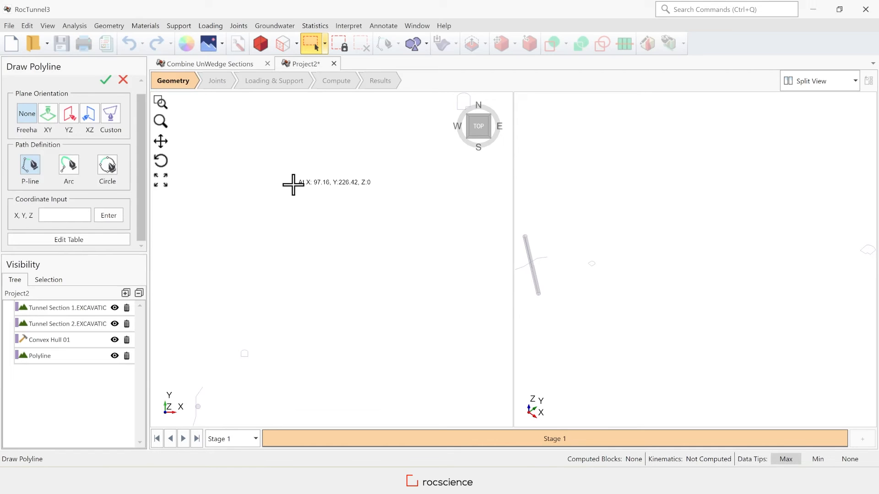
pyautogui.click(49, 116)
pyautogui.click(102, 162)
pyautogui.press('BackSpace')
pyautogui.press('BackSpace')
pyautogui.press('BackSpace')
pyautogui.press('BackSpace')
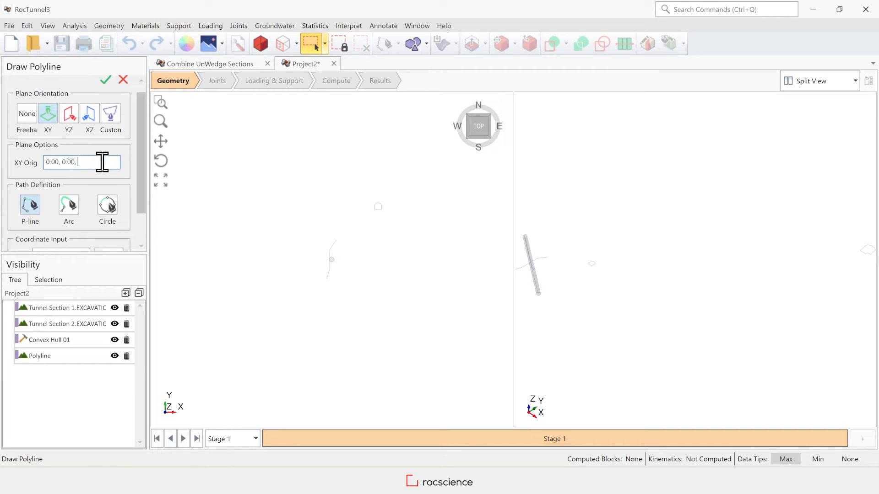
pyautogui.write('20')
pyautogui.scroll(-2, 116, 179)
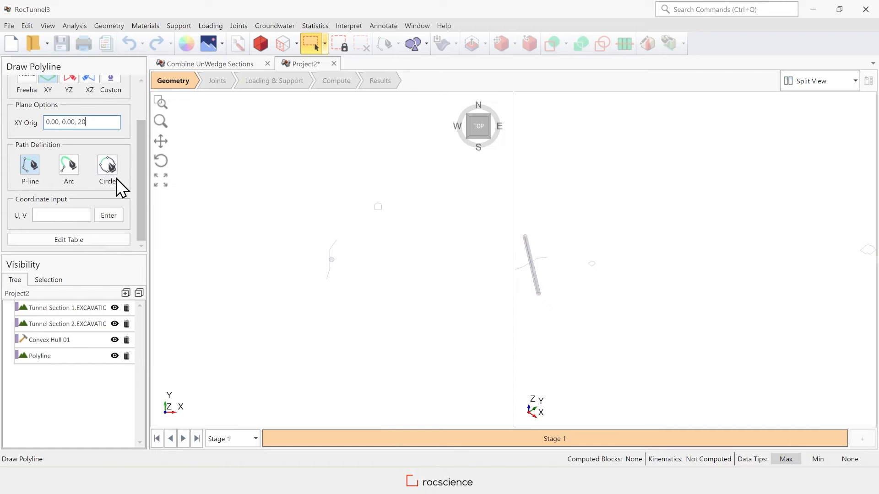
# Paste the points (-20,5), (-10,0), (10,0), (20,5) into four table rows and finish the path.
pyautogui.click(92, 241)
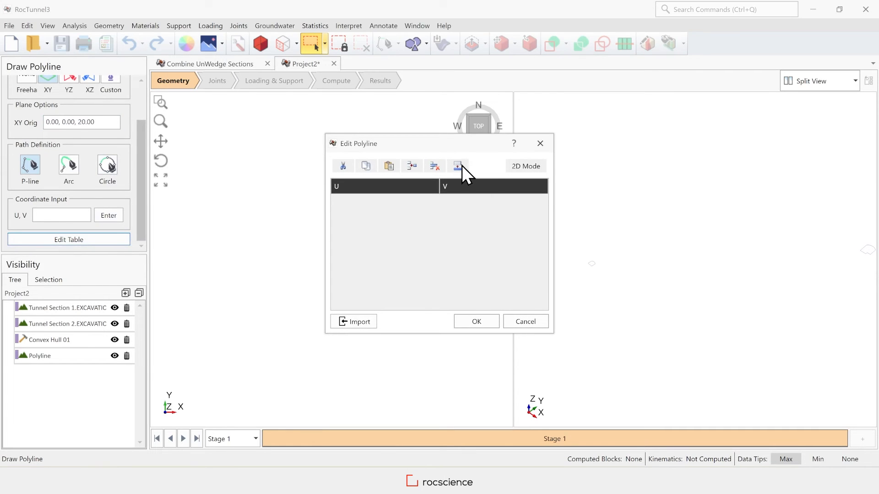
pyautogui.click(457, 165)
pyautogui.moveTo(426, 231); pyautogui.dragTo(358, 230)
pyautogui.write('4')
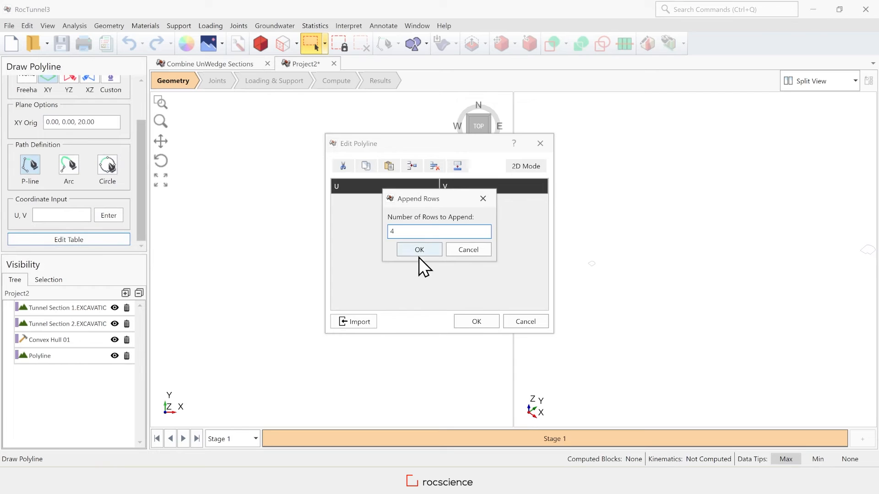
pyautogui.click(419, 252)
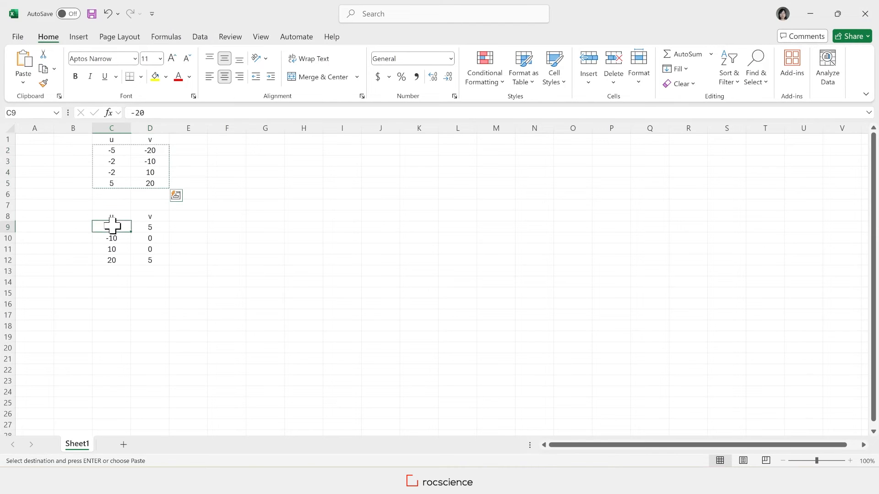
pyautogui.moveTo(112, 226); pyautogui.dragTo(145, 259)
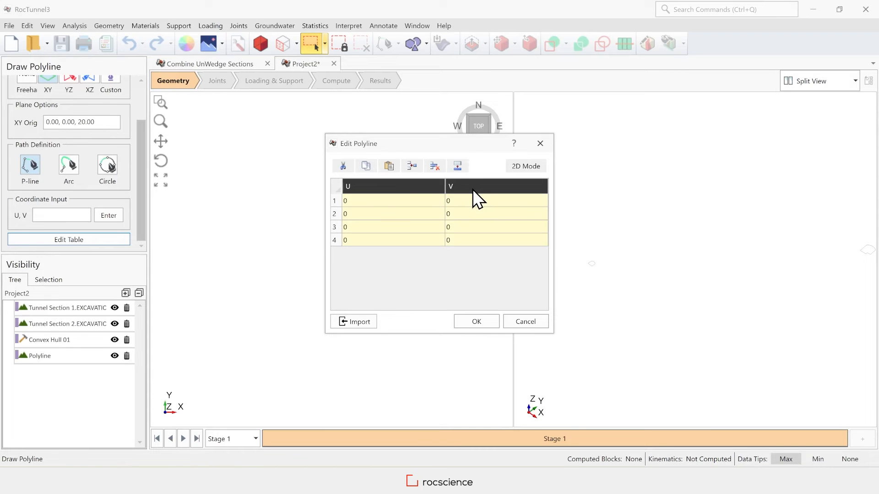
pyautogui.hotkey('ctrl', 'v')
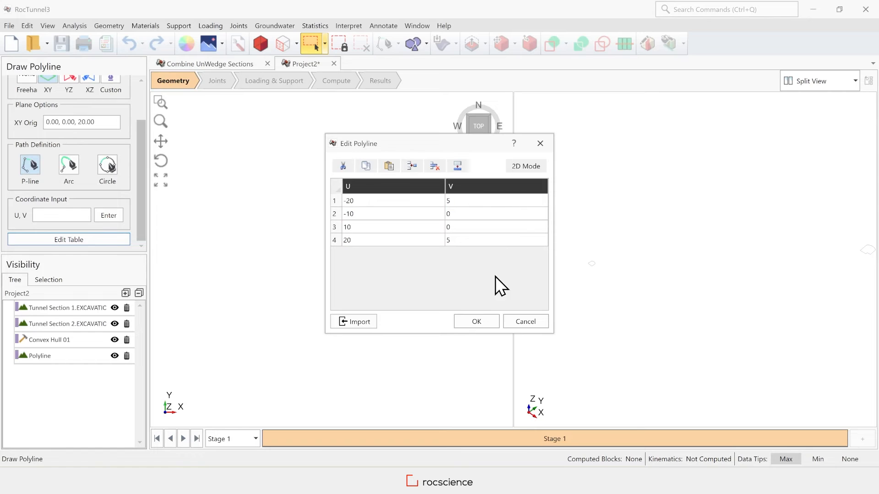
pyautogui.click(475, 322)
pyautogui.scroll(5, 374, 282)
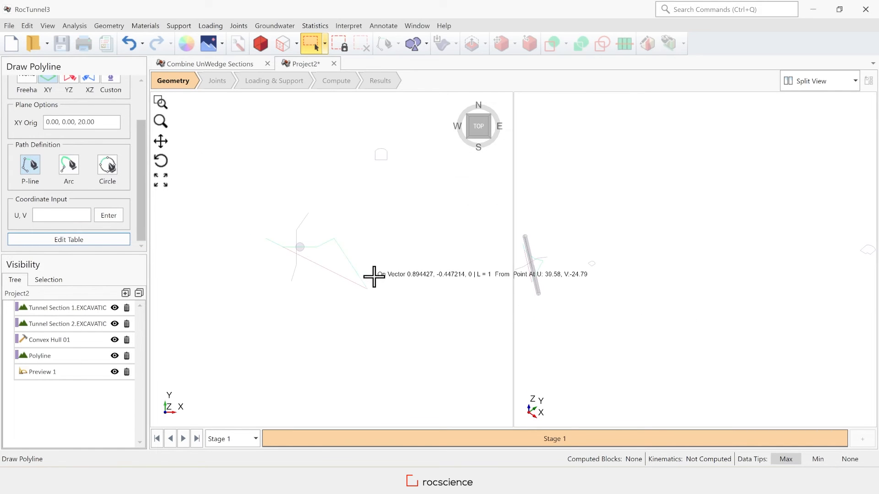
pyautogui.rightClick(361, 223)
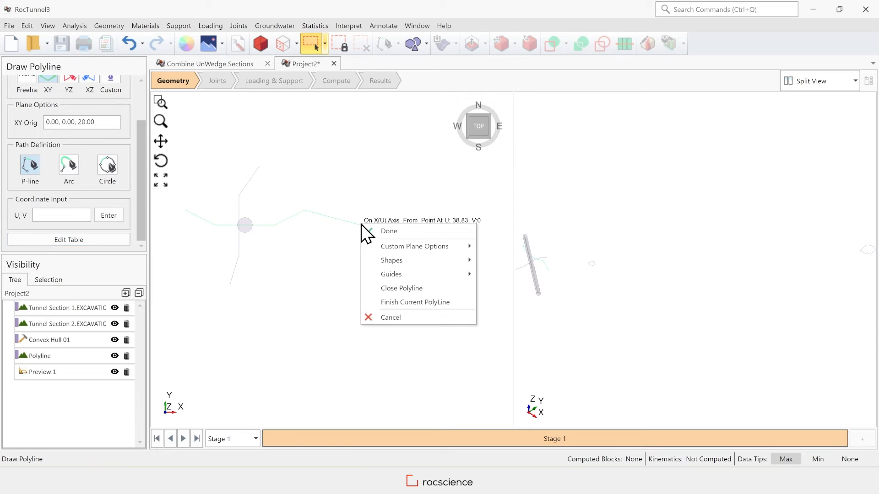
pyautogui.click(391, 234)
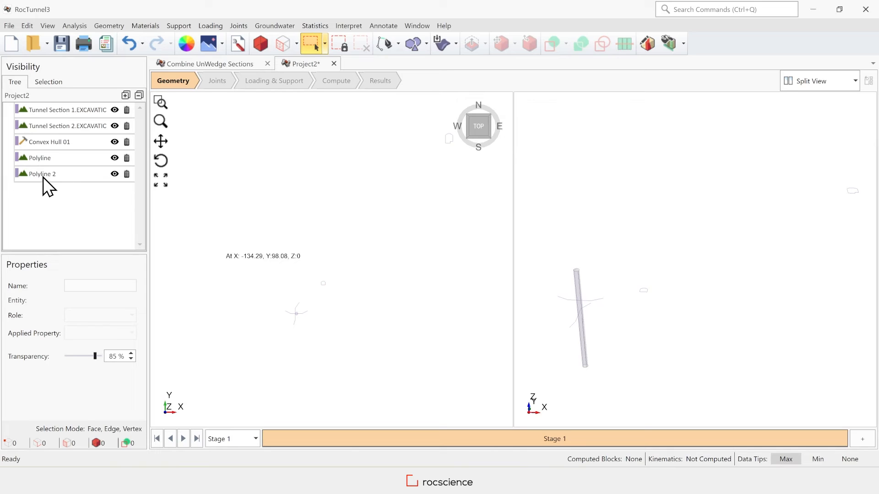
# Sweep Tunnel Section 1 along Polyline with an angle about normal of -195 degrees.
pyautogui.click(73, 110)
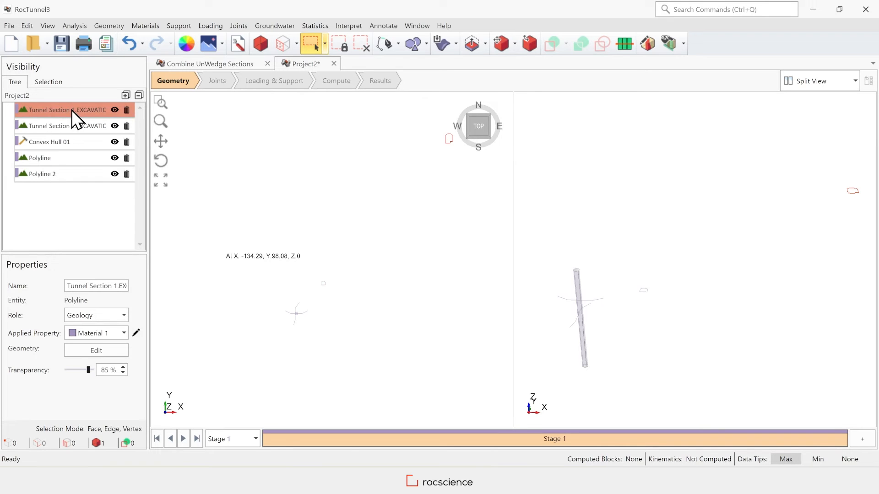
pyautogui.keyDown('ctrl'); pyautogui.click(76, 160); pyautogui.keyUp('ctrl')
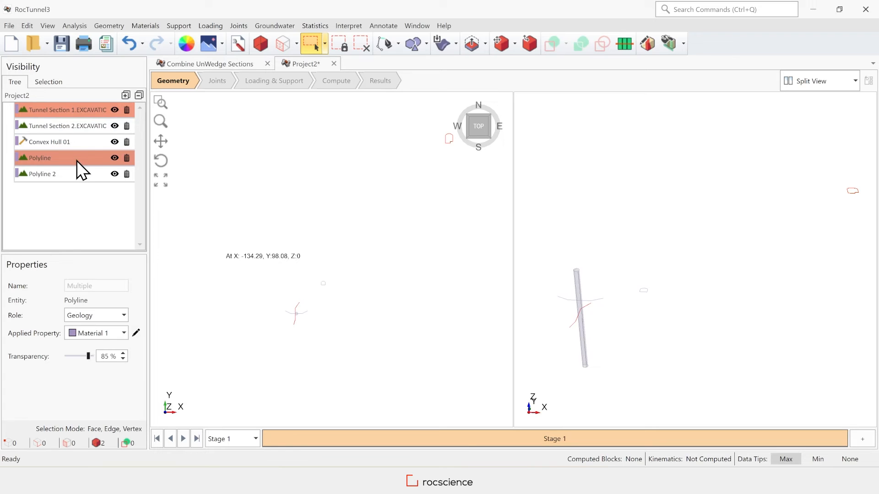
pyautogui.click(111, 27)
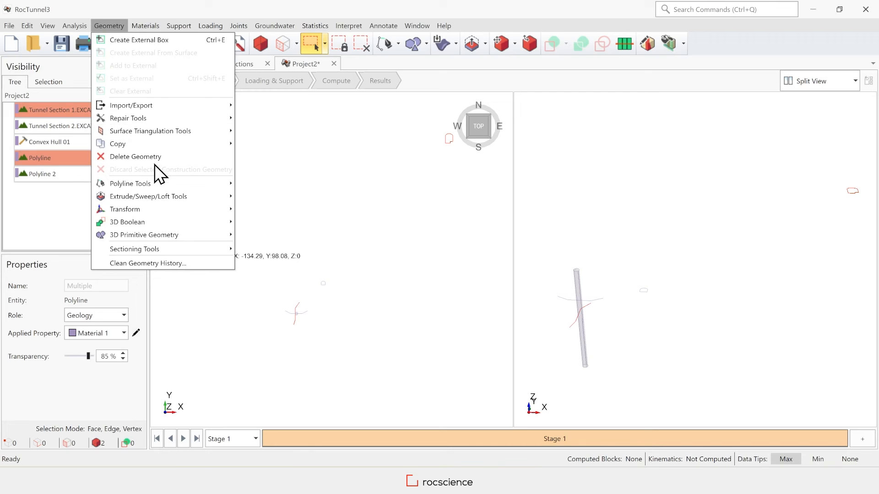
pyautogui.moveTo(200, 197)
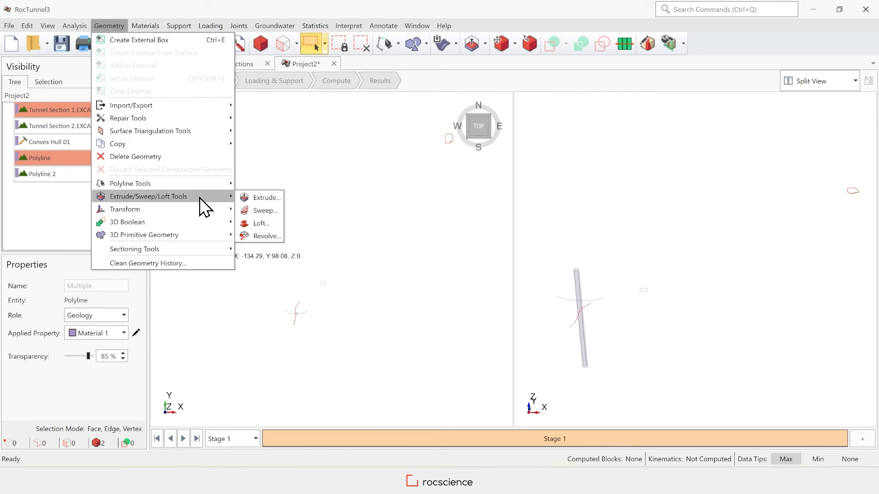
pyautogui.click(266, 210)
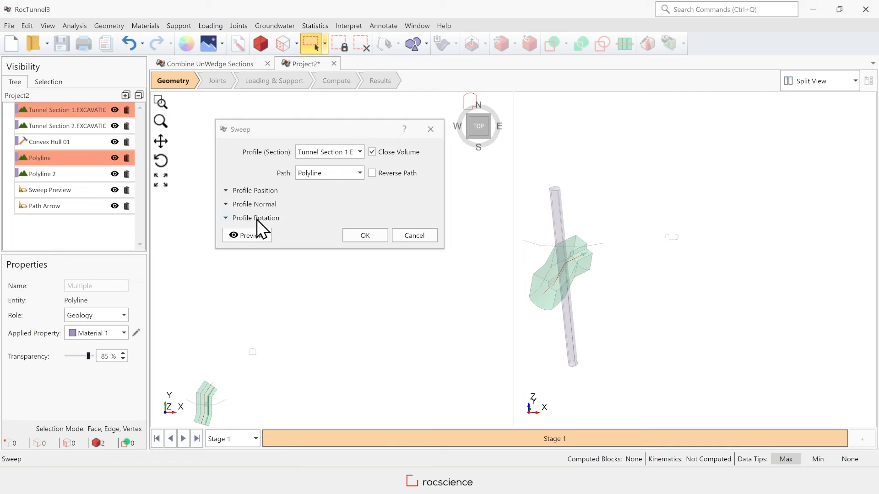
pyautogui.click(245, 218)
pyautogui.doubleClick(338, 232)
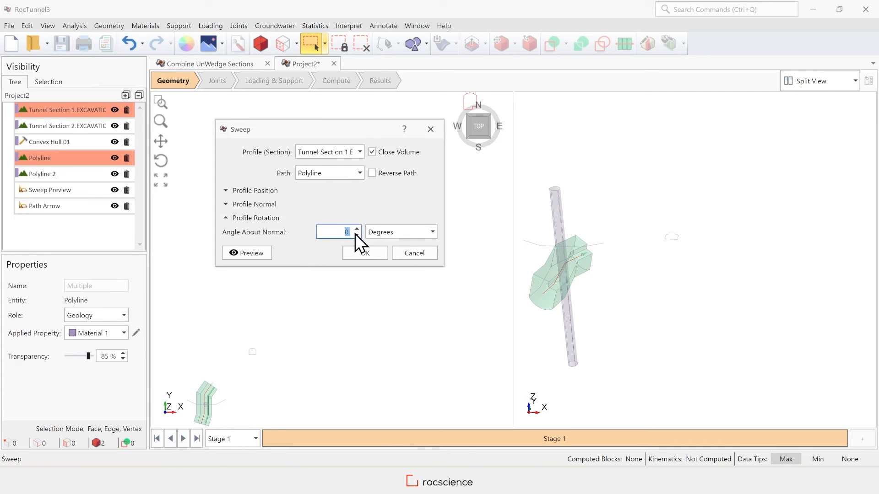
pyautogui.write('-195')
pyautogui.click(249, 252)
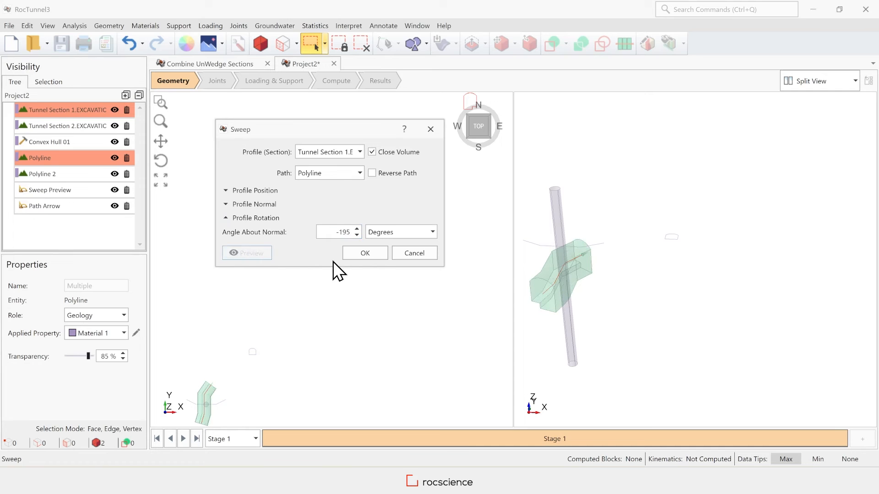
pyautogui.click(365, 253)
pyautogui.scroll(5, 548, 296)
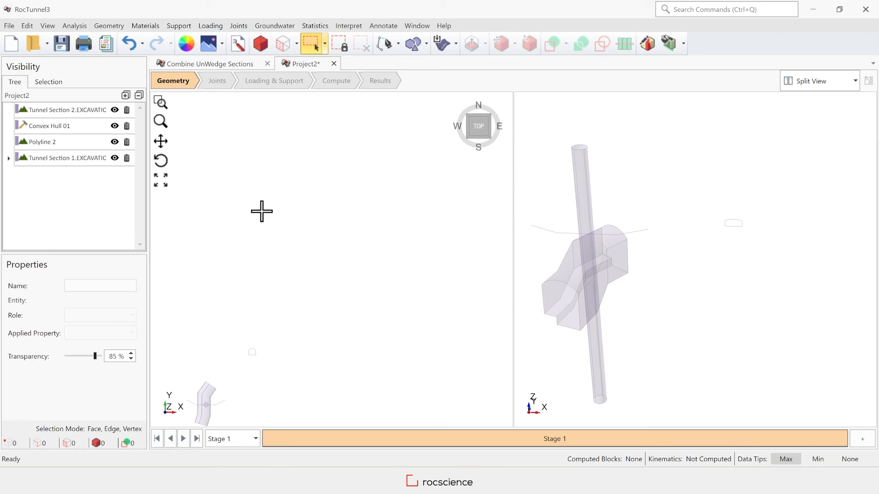
# Sweep Tunnel Section 2 along Polyline 2 with a 63 degree profile rotation.
pyautogui.click(87, 109)
pyautogui.keyDown('ctrl'); pyautogui.click(75, 141); pyautogui.keyUp('ctrl')
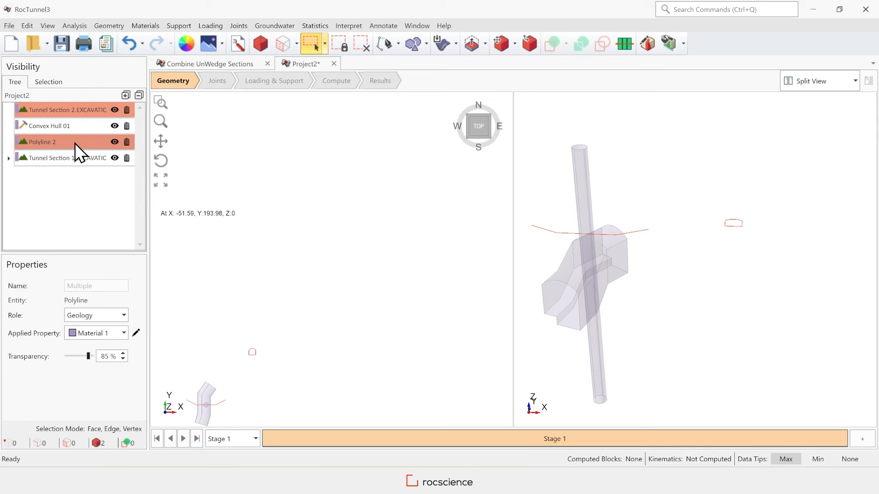
pyautogui.click(111, 25)
pyautogui.moveTo(194, 197)
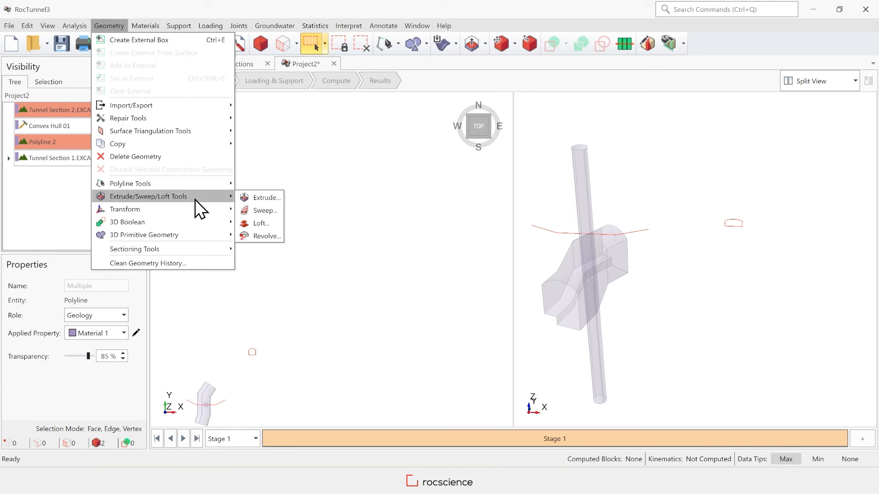
pyautogui.click(263, 210)
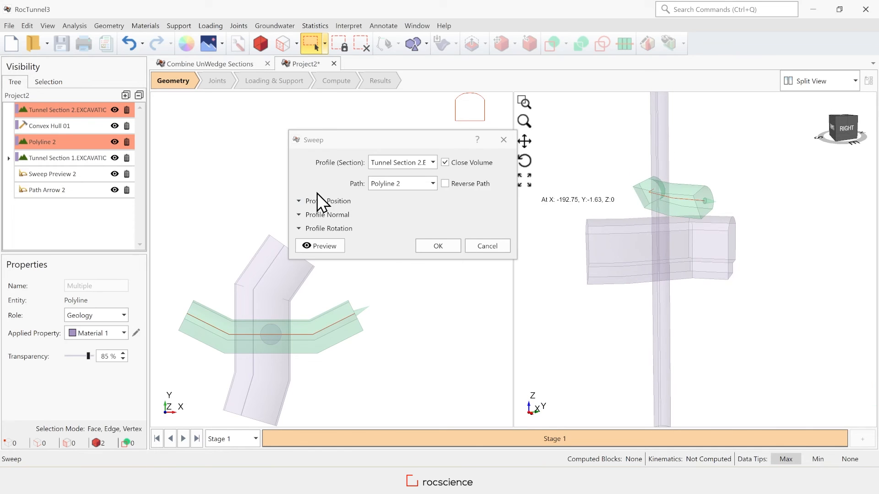
pyautogui.click(307, 229)
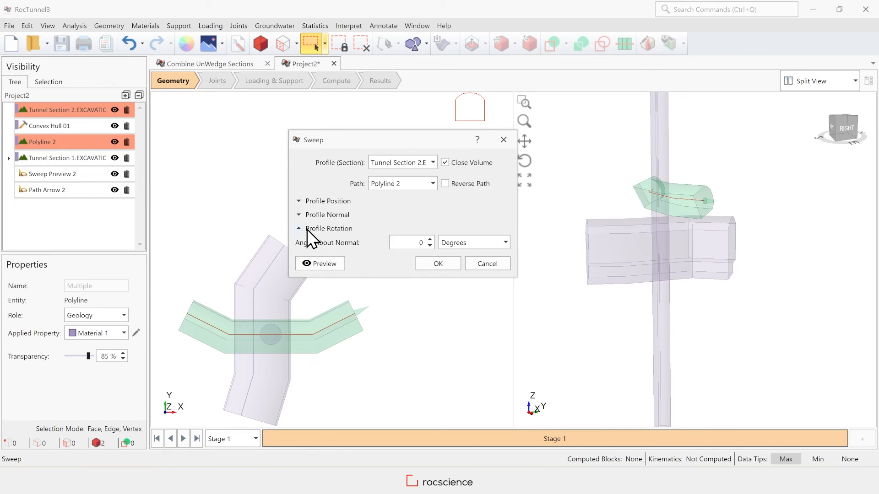
pyautogui.doubleClick(412, 243)
pyautogui.click(324, 263)
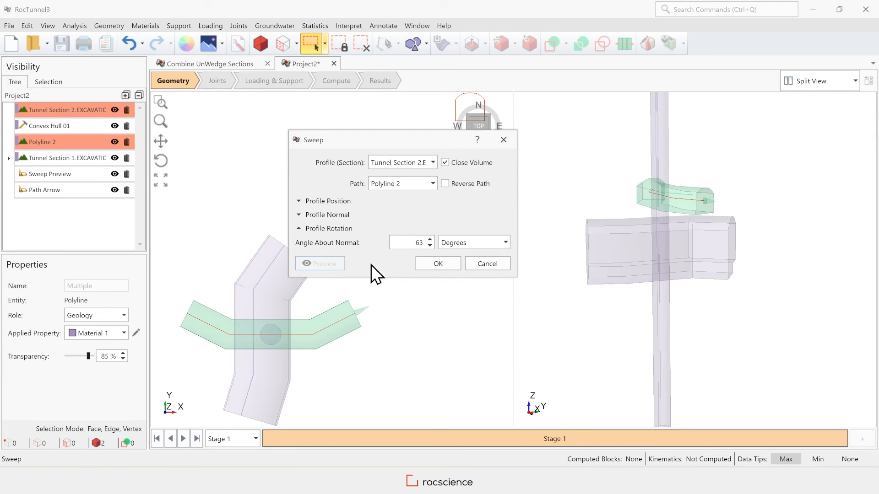
pyautogui.click(440, 263)
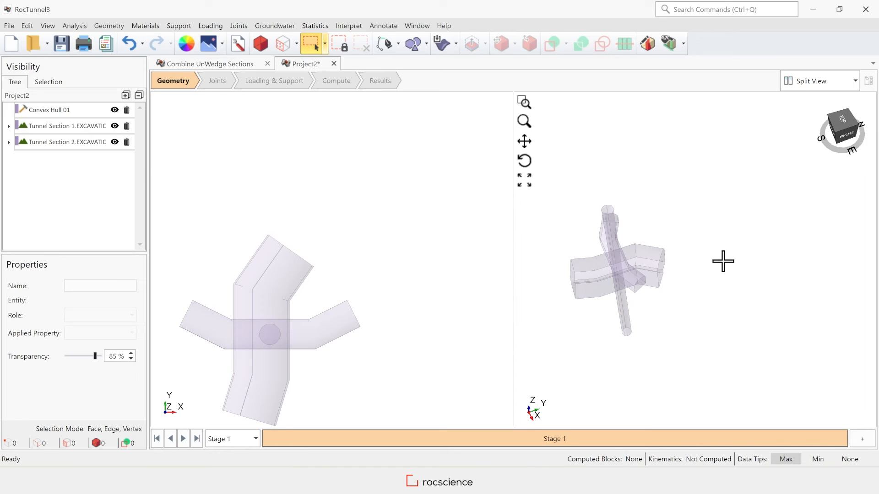
pyautogui.scroll(-1, 794, 275)
pyautogui.scroll(1, 633, 343)
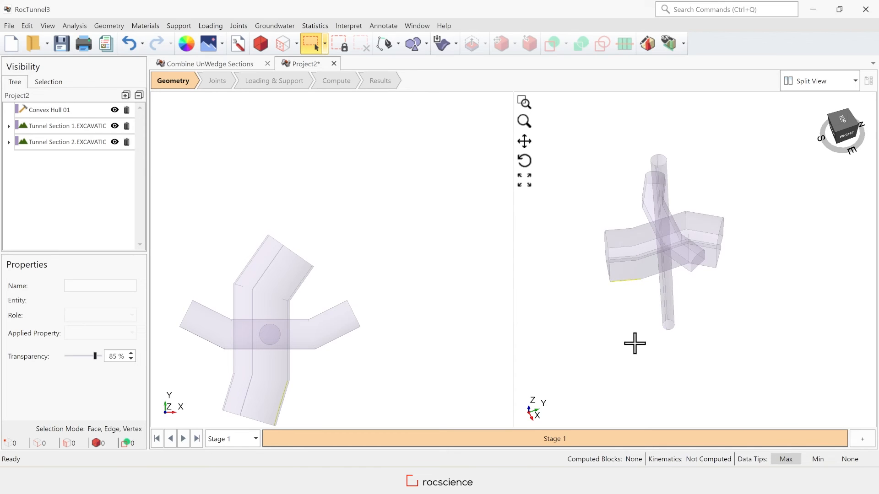
pyautogui.scroll(-1, 628, 330)
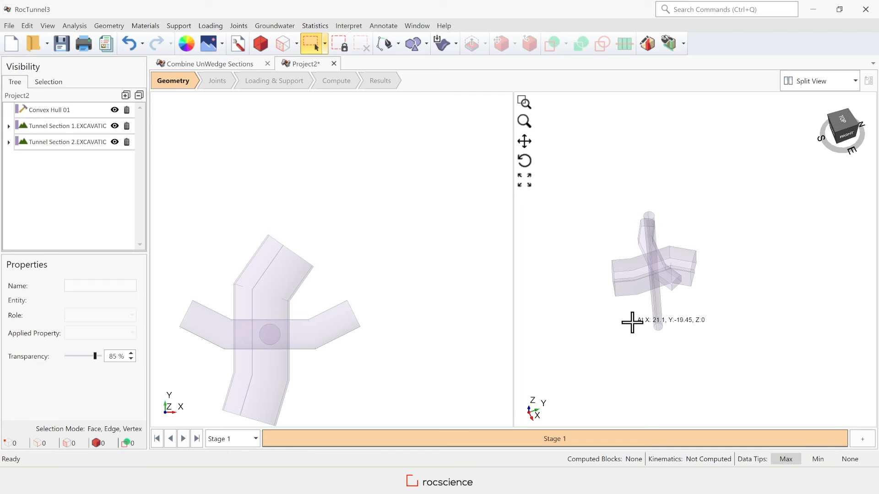
# Stretch a new External box to span (-33.242, -21.914, -50) to (39.491, 23.819, 78.572).
pyautogui.click(110, 26)
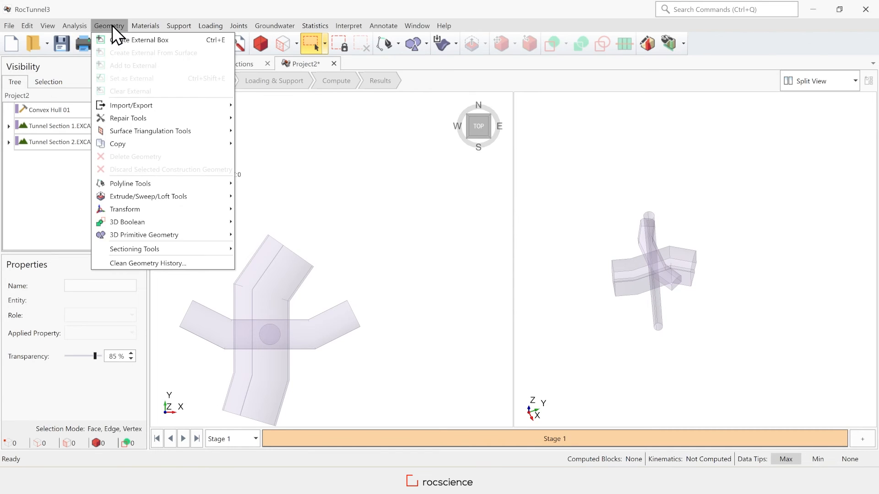
pyautogui.click(177, 42)
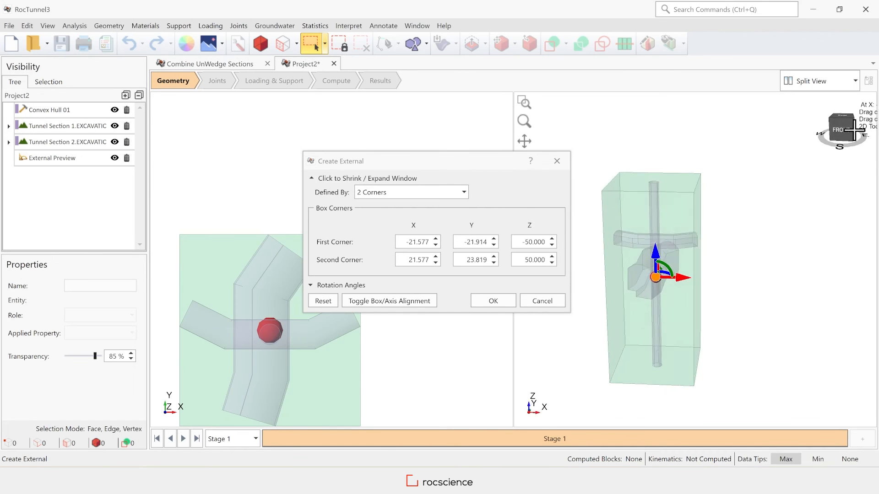
pyautogui.moveTo(679, 221)
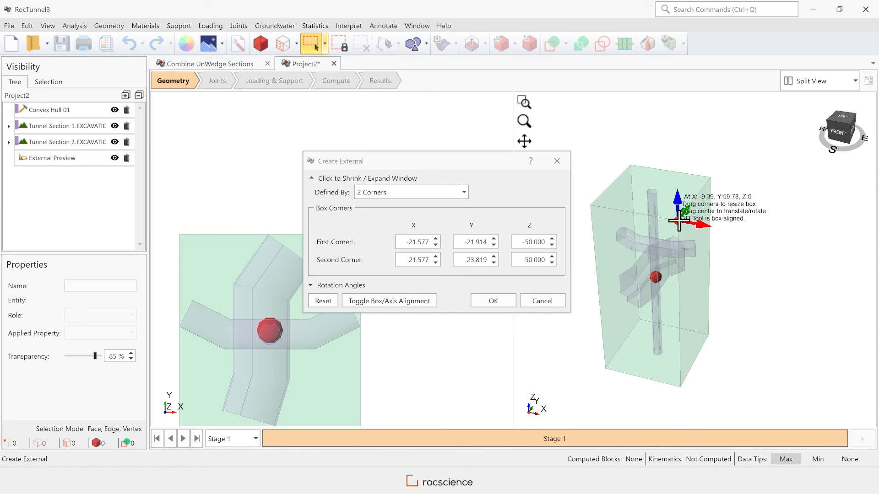
pyautogui.moveTo(679, 221); pyautogui.dragTo(740, 237)
pyautogui.moveTo(717, 207); pyautogui.dragTo(718, 179)
pyautogui.moveTo(588, 177)
pyautogui.moveTo(588, 177); pyautogui.dragTo(561, 134)
pyautogui.moveTo(721, 391)
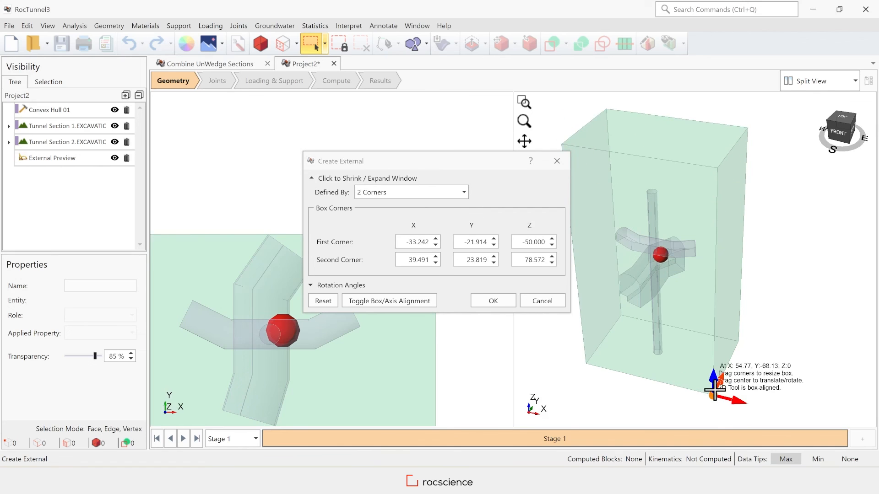
pyautogui.click(493, 300)
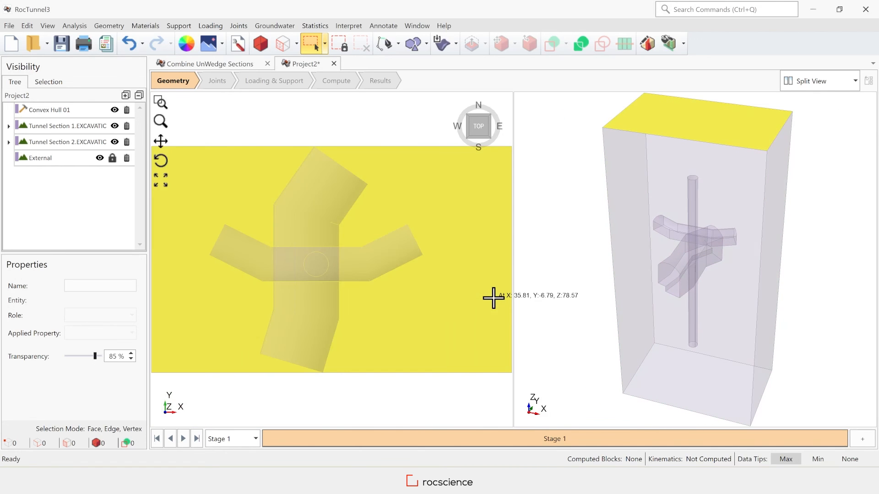
# Add Tunnel Section 1 and Tunnel Section 2 to the External box without trimming.
pyautogui.click(83, 126)
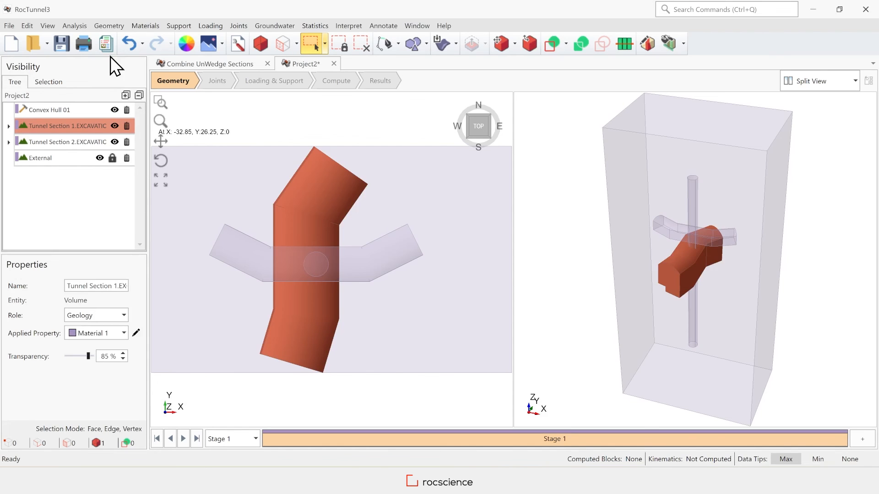
pyautogui.click(117, 28)
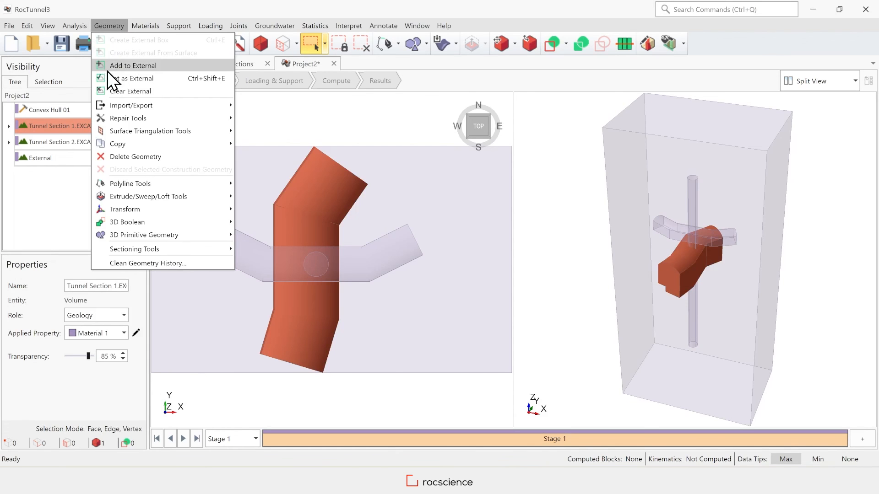
pyautogui.click(169, 69)
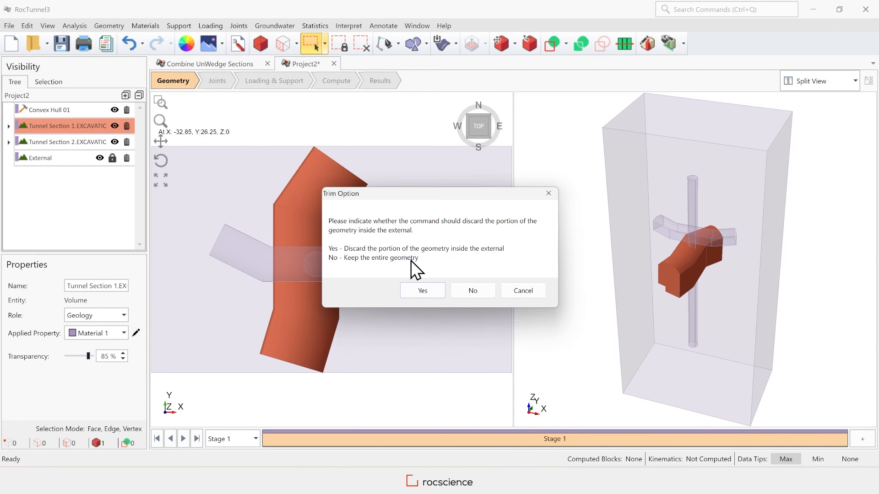
pyautogui.click(474, 292)
pyautogui.click(75, 126)
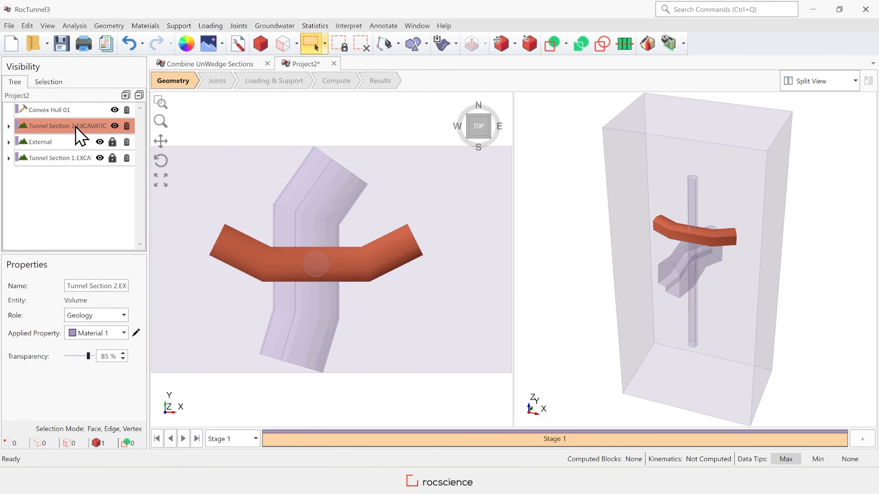
pyautogui.click(109, 26)
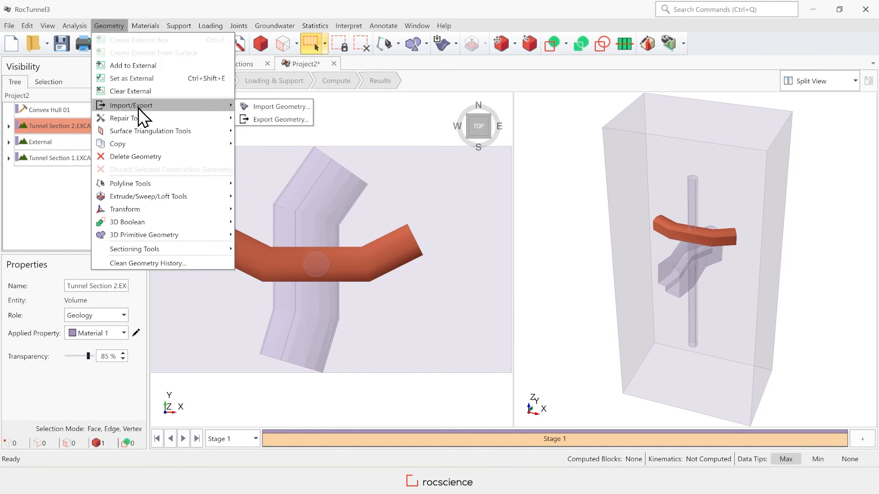
pyautogui.click(151, 66)
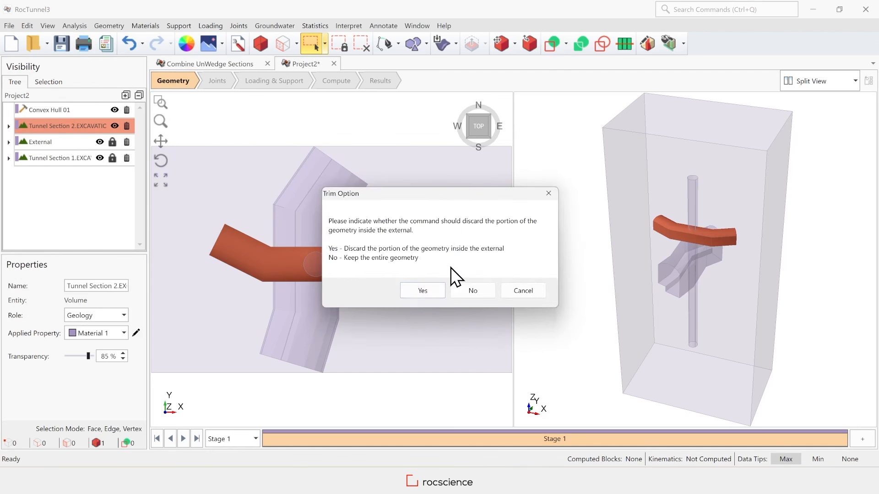
pyautogui.click(475, 292)
# Add the Convex Hull 01 shaft to the External box untrimmed, splitting it into five parts.
pyautogui.click(111, 113)
pyautogui.click(108, 26)
pyautogui.click(151, 66)
pyautogui.click(474, 292)
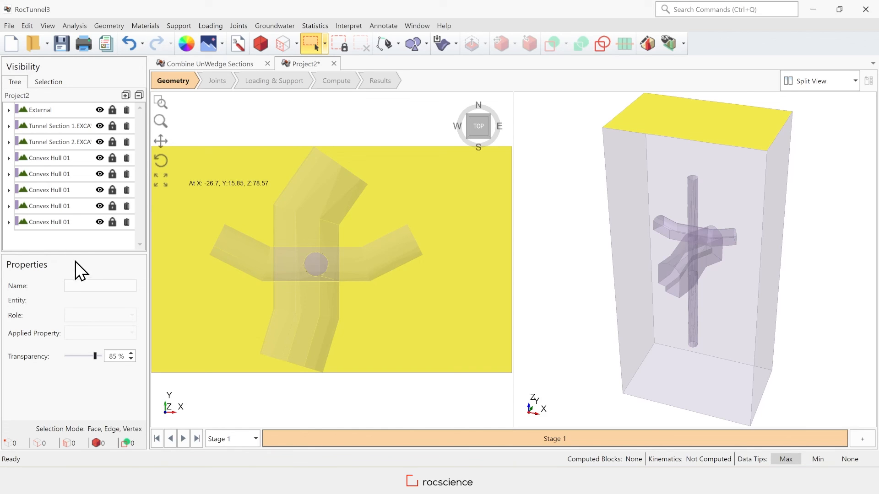
# Apply No Material to both tunnel sections and the five Convex Hull 01 parts.
pyautogui.click(75, 111)
pyautogui.click(76, 126)
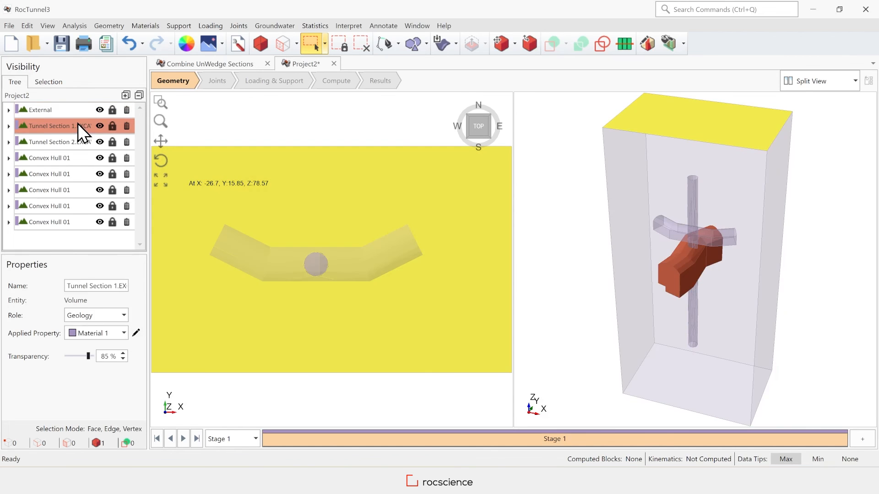
pyautogui.keyDown('ctrl'); pyautogui.click(78, 142); pyautogui.keyUp('ctrl')
pyautogui.keyDown('ctrl'); pyautogui.click(75, 159); pyautogui.keyUp('ctrl')
pyautogui.keyDown('ctrl'); pyautogui.click(74, 175); pyautogui.keyUp('ctrl')
pyautogui.keyDown('ctrl'); pyautogui.click(74, 190); pyautogui.keyUp('ctrl')
pyautogui.keyDown('ctrl'); pyautogui.click(74, 207); pyautogui.keyUp('ctrl')
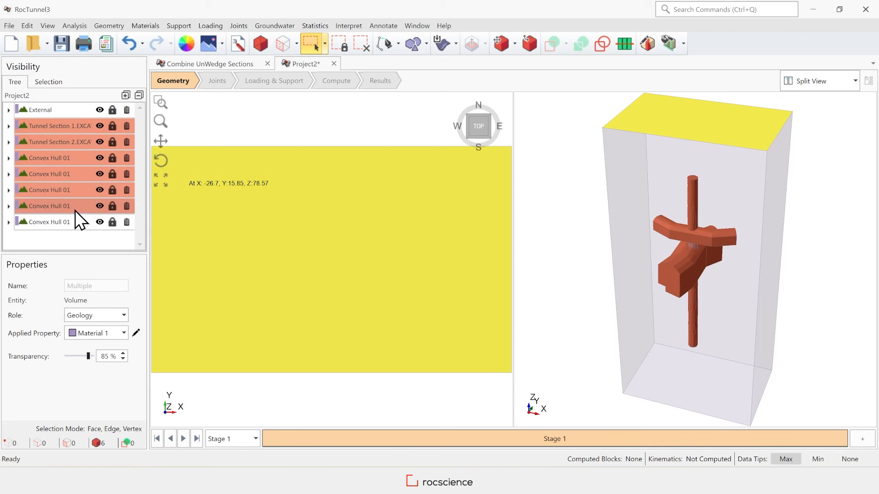
pyautogui.keyDown('ctrl'); pyautogui.click(75, 222); pyautogui.keyUp('ctrl')
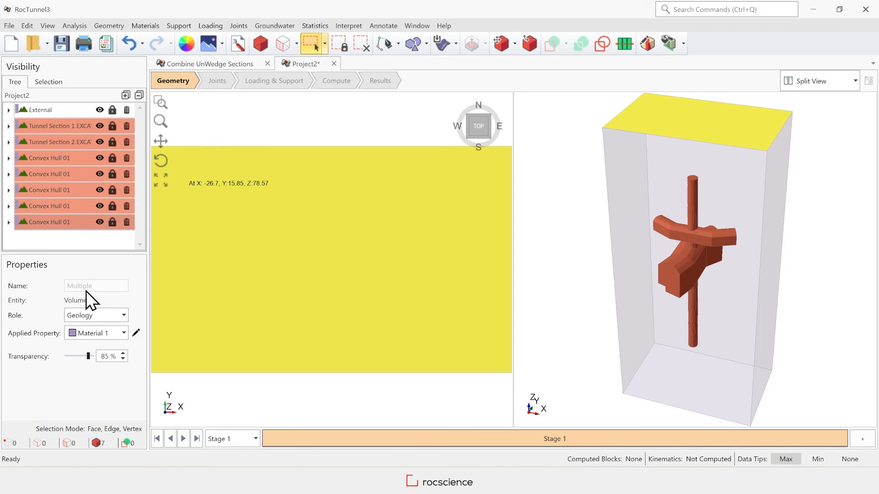
pyautogui.click(124, 334)
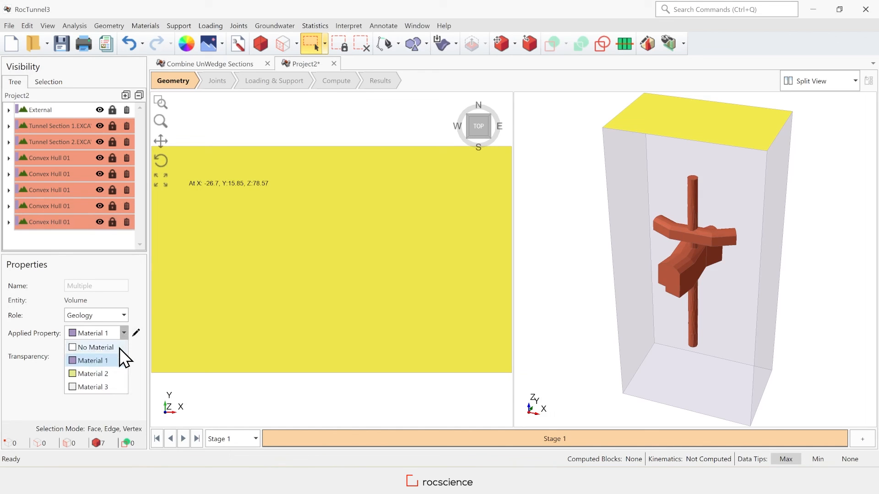
pyautogui.click(119, 349)
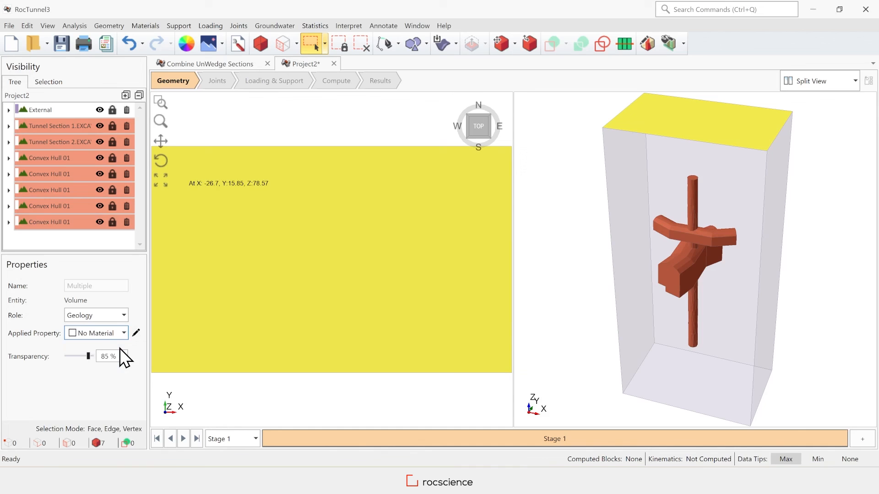
pyautogui.click(347, 399)
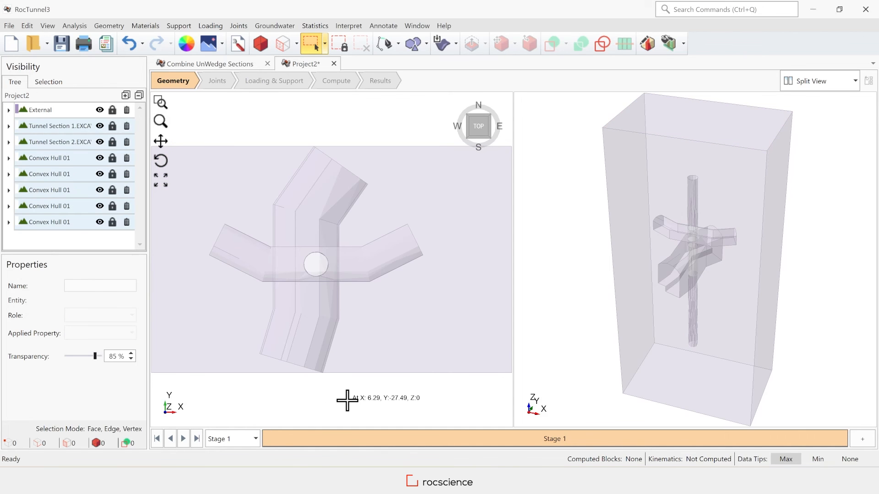